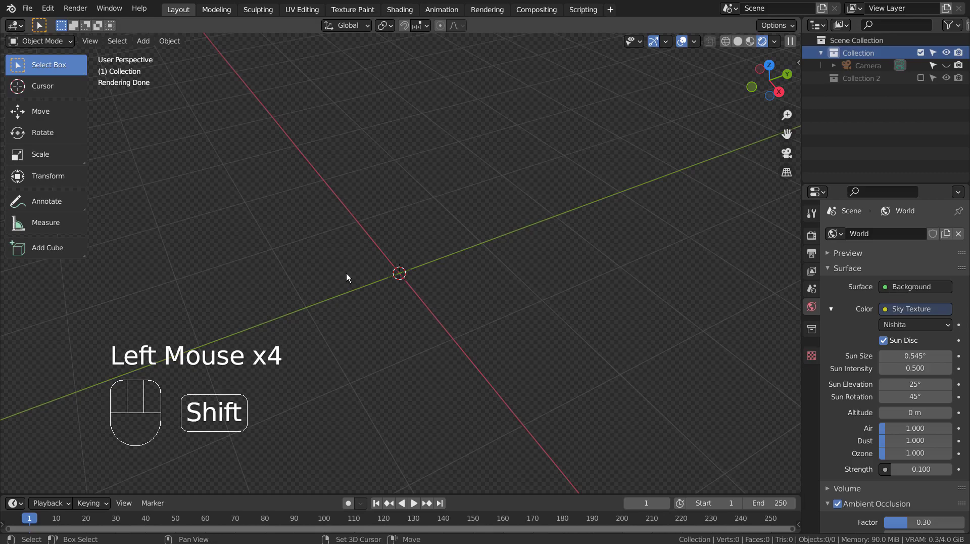
Step: Add a mesh plane at the world origin and scale it uniformly to about 4.54
{"action": "key", "text": "shift+a"}
{"action": "mouse_move", "coordinate": [346, 273]}
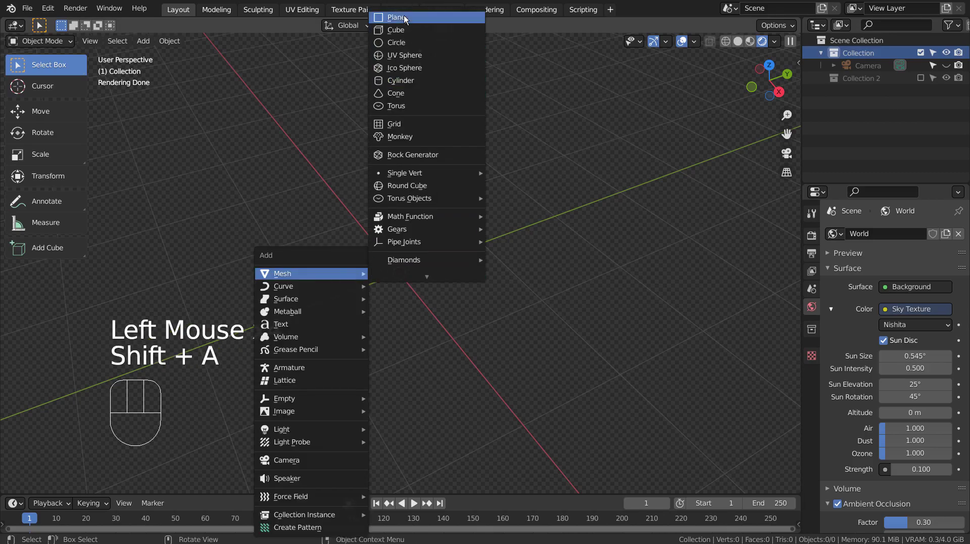
{"action": "left_click", "coordinate": [404, 16]}
{"action": "key", "text": "s"}
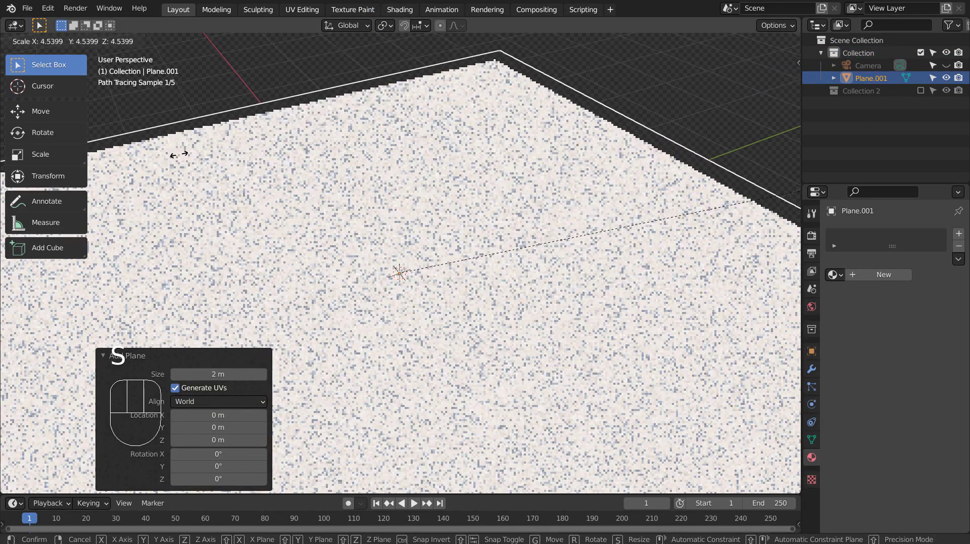
{"action": "left_click", "coordinate": [173, 156]}
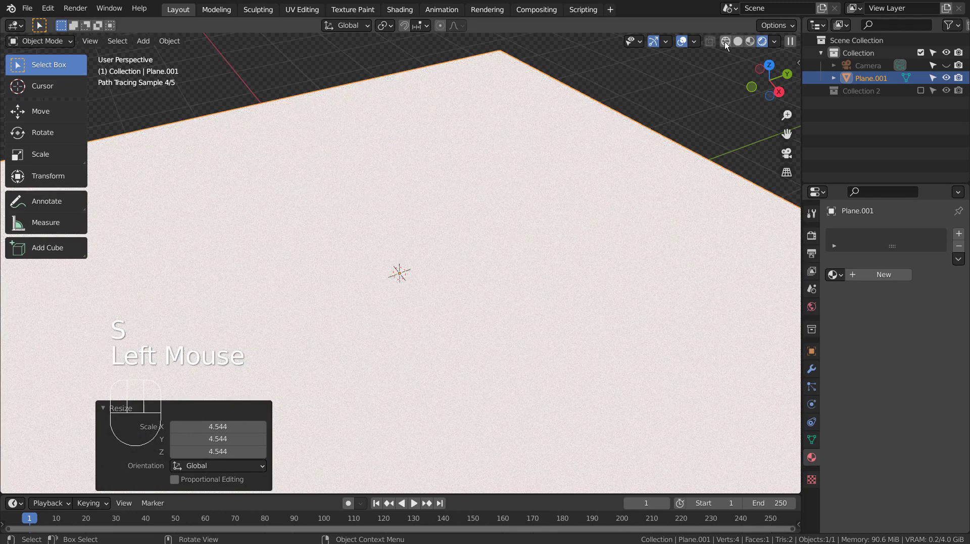
Step: Show the viewport in solid shading and subdivide the whole plane in Edit Mode with 20 cuts
{"action": "left_click", "coordinate": [726, 42]}
{"action": "left_click", "coordinate": [753, 41]}
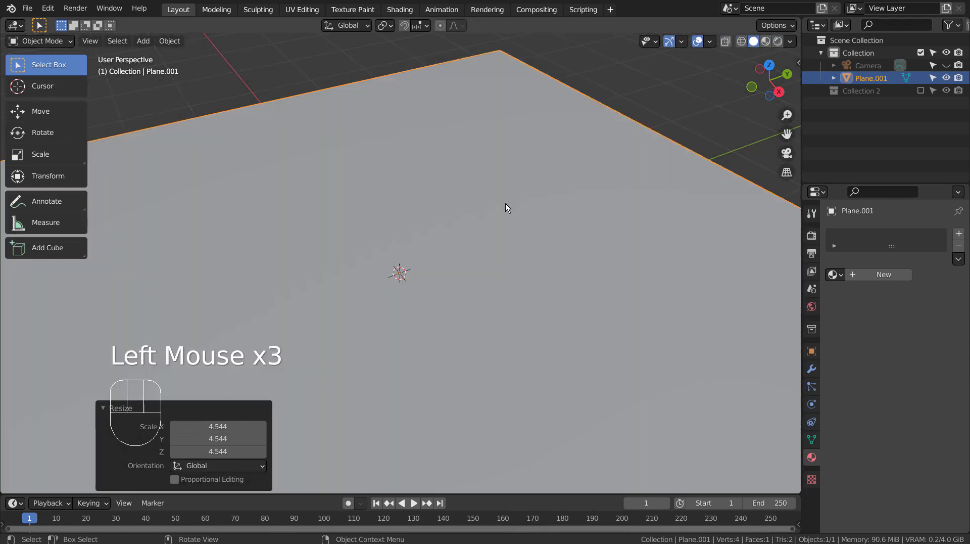
{"action": "scroll", "coordinate": [505, 207], "scroll_direction": "down", "scroll_amount": 2}
{"action": "key", "text": "Tab"}
{"action": "right_click", "coordinate": [512, 283]}
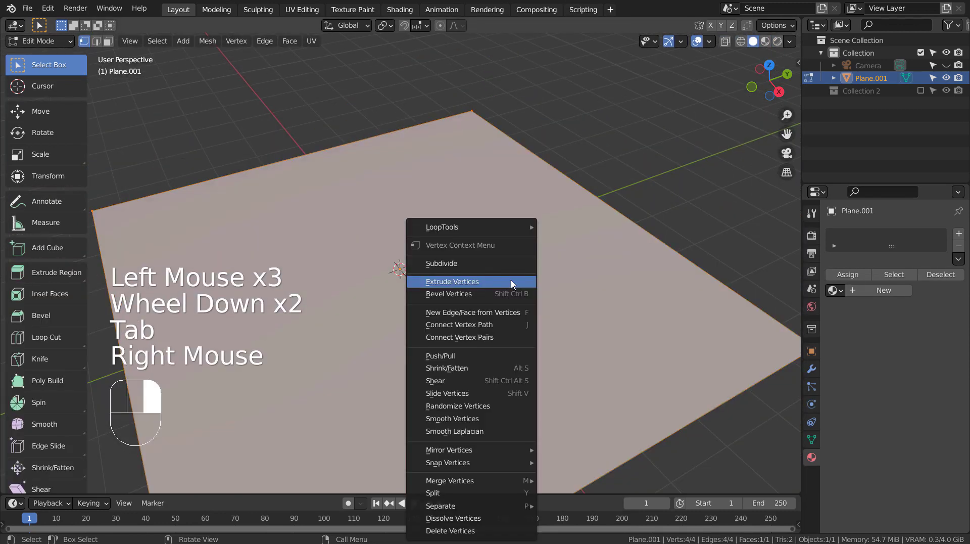
{"action": "left_click", "coordinate": [505, 264]}
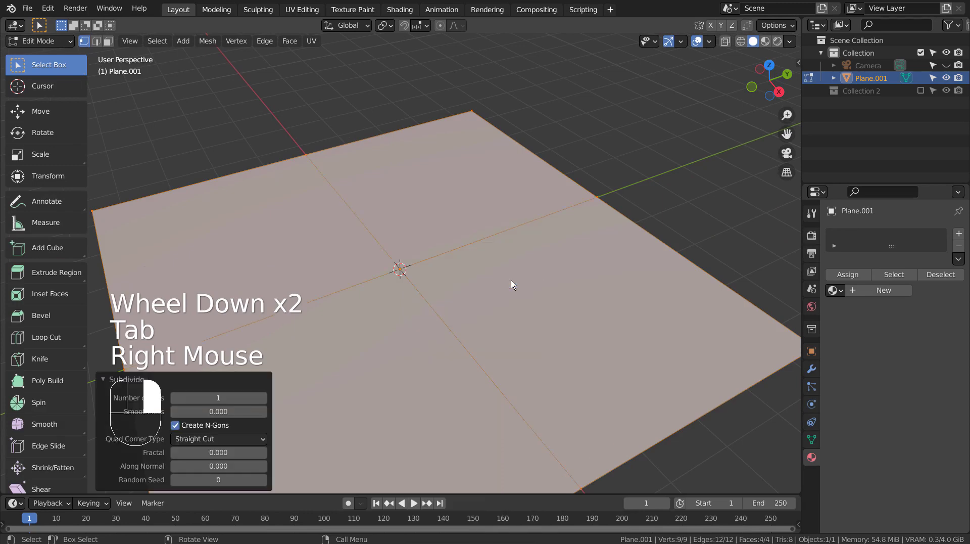
{"action": "left_click", "coordinate": [222, 397]}
{"action": "type", "text": "10"}
{"action": "key", "text": "Return"}
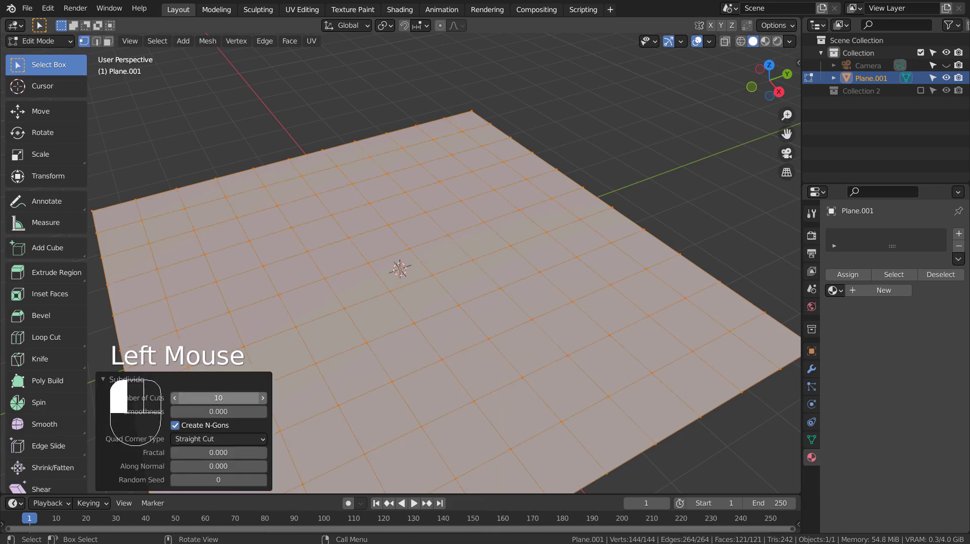
{"action": "left_click", "coordinate": [239, 398]}
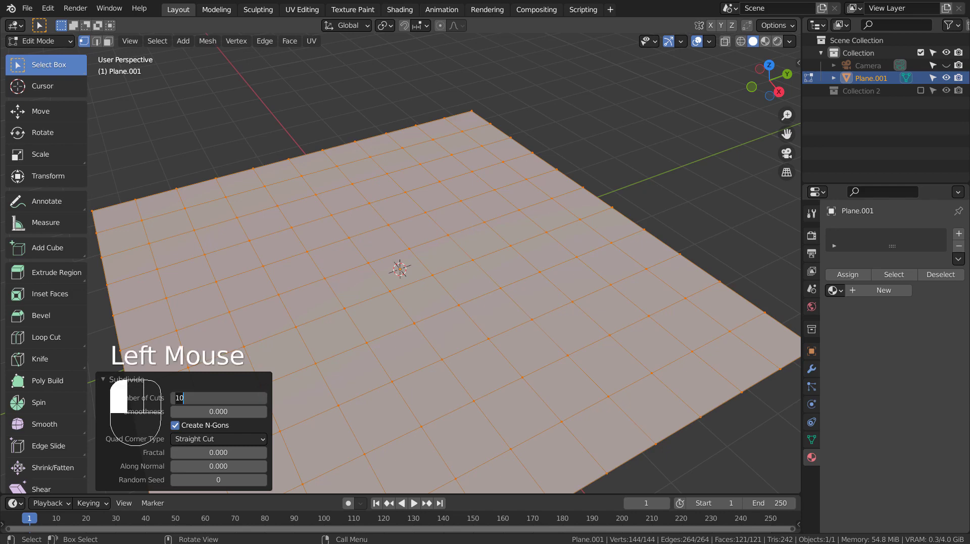
{"action": "type", "text": "20"}
{"action": "key", "text": "Return"}
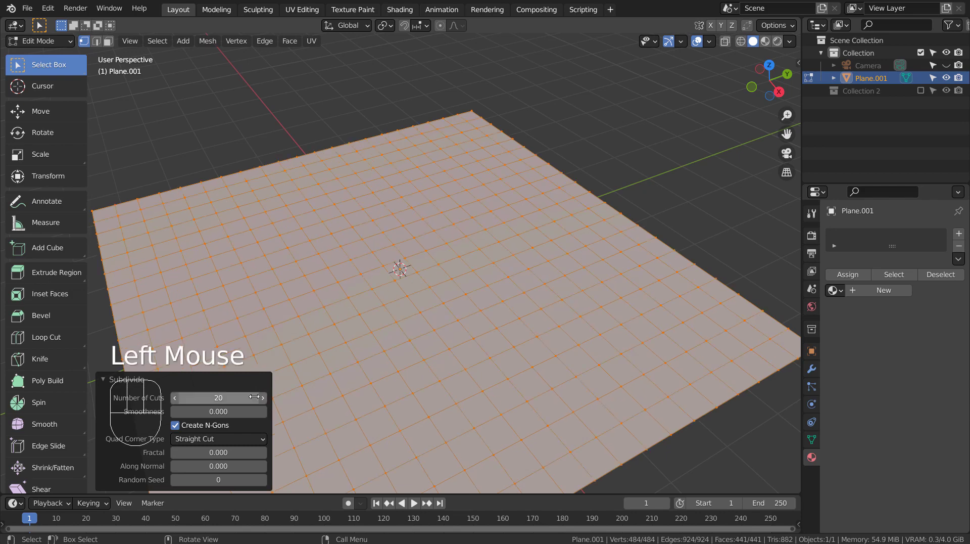
Step: In face select mode, apply the Randomize transform to the plane's mesh with an amount of 0.046 m
{"action": "key", "text": "3"}
{"action": "left_click", "coordinate": [246, 45]}
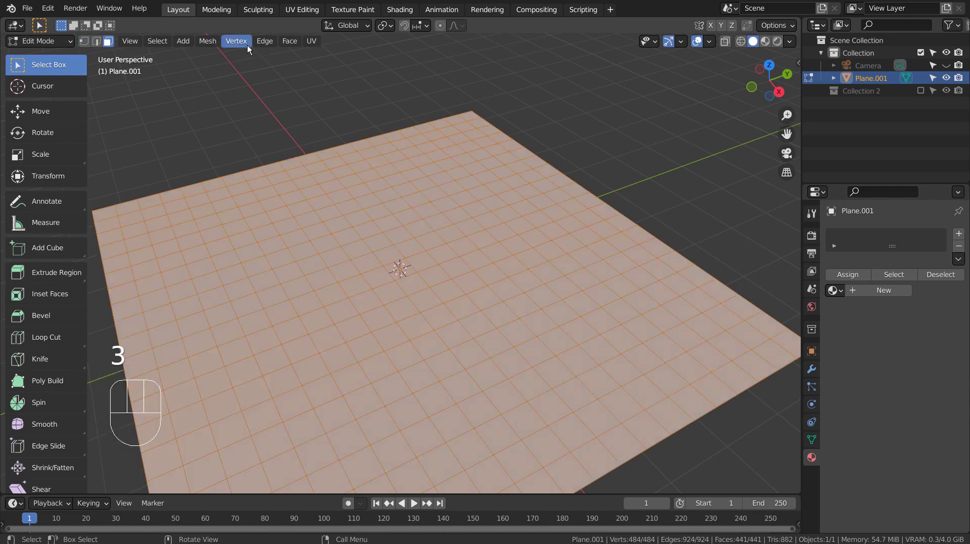
{"action": "left_click", "coordinate": [207, 41]}
{"action": "mouse_move", "coordinate": [269, 56]}
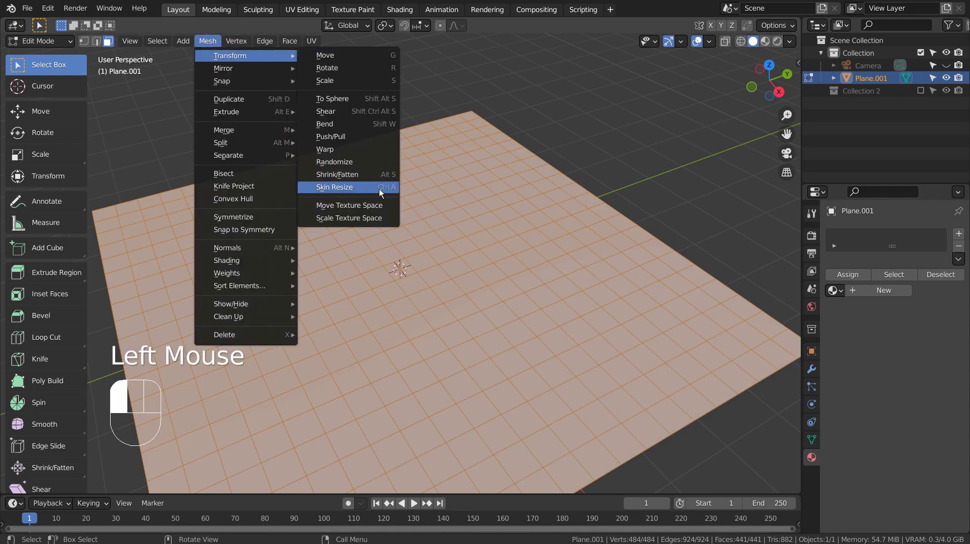
{"action": "left_click", "coordinate": [335, 161]}
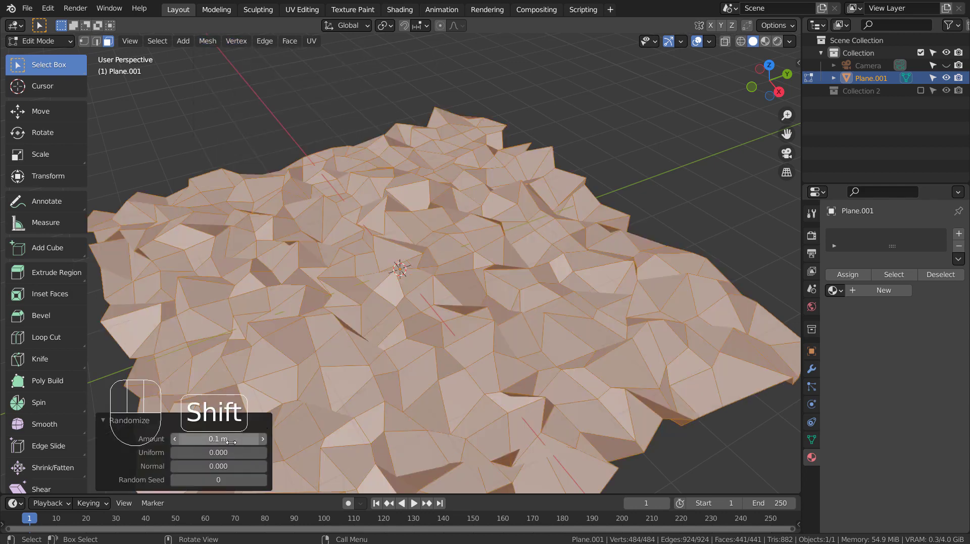
{"action": "left_click_drag", "start_coordinate": [218, 438], "coordinate": [191, 438], "text": "shift"}
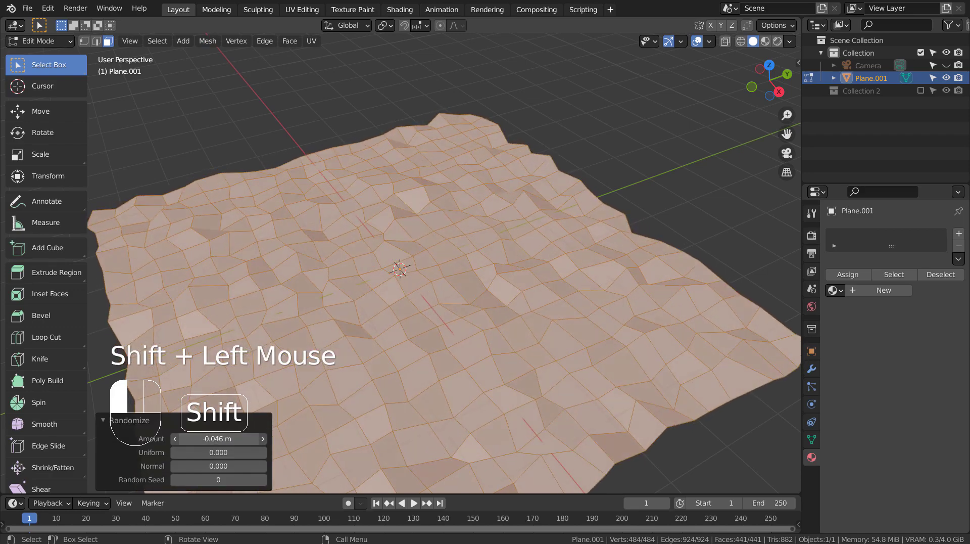
Step: Assign the existing Material.003 to the randomized plane and preview it in rendered shading in Object Mode
{"action": "left_click", "coordinate": [833, 290]}
{"action": "left_click", "coordinate": [729, 333]}
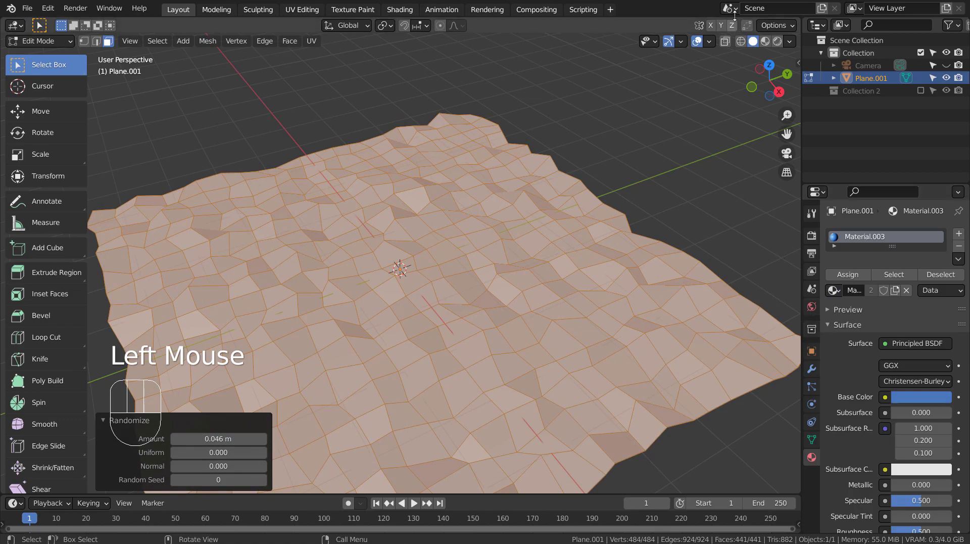
{"action": "left_click", "coordinate": [765, 41]}
{"action": "key", "text": "Tab"}
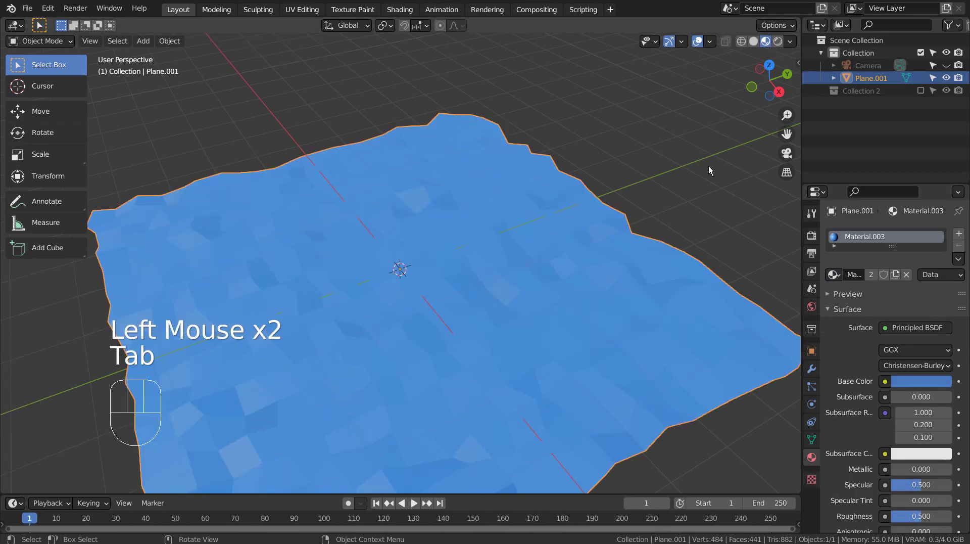
{"action": "left_click", "coordinate": [778, 41]}
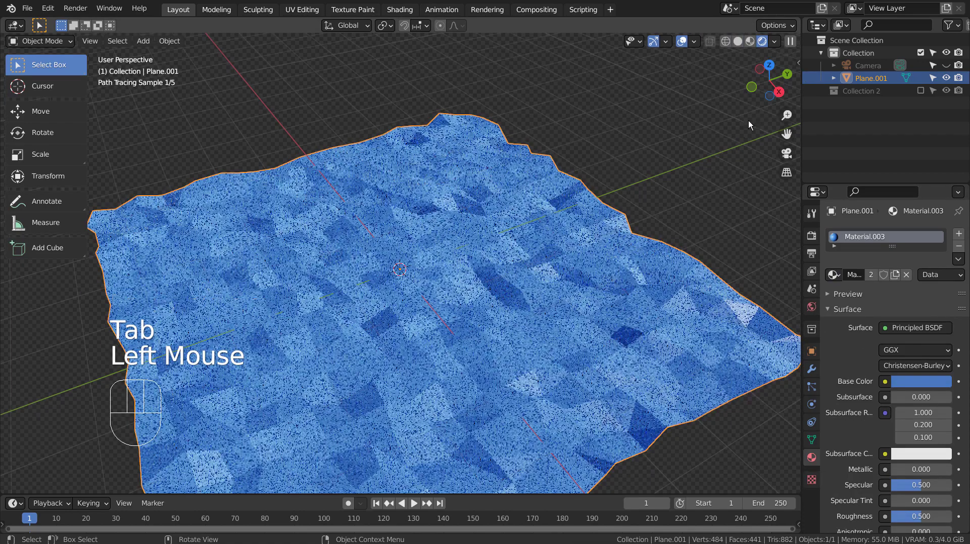
{"action": "left_click", "coordinate": [726, 144]}
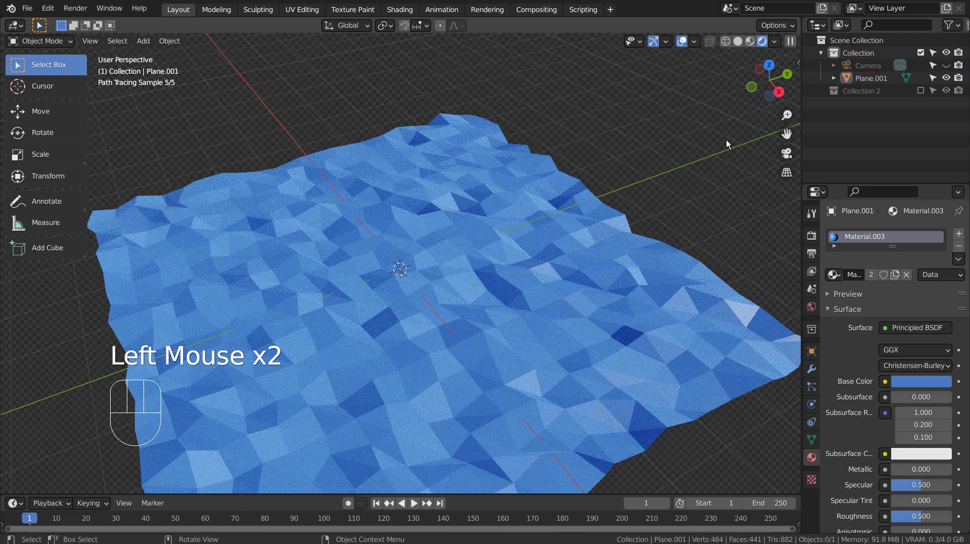
Step: Switch the viewport to solid shading and toggle Use Nodes for the compositor
{"action": "left_click", "coordinate": [737, 41]}
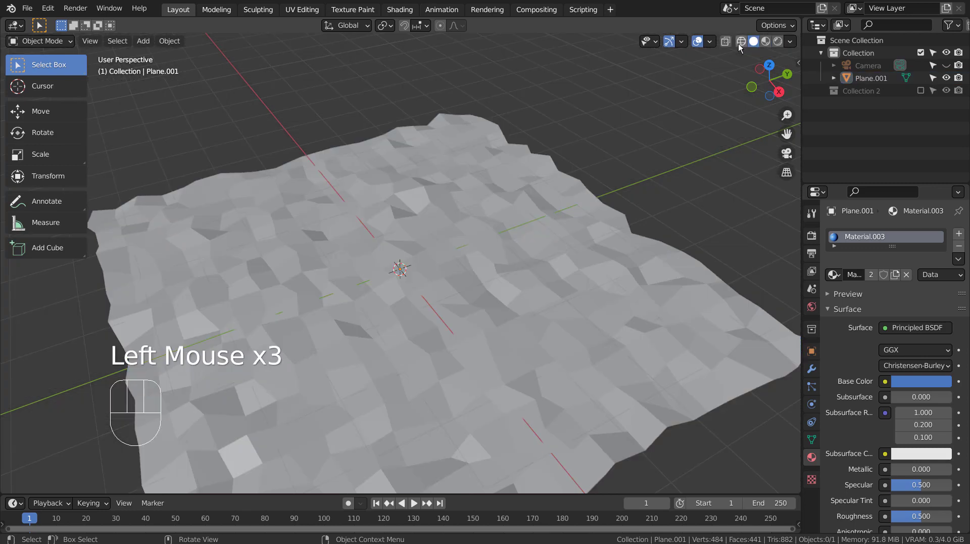
{"action": "left_click", "coordinate": [810, 237]}
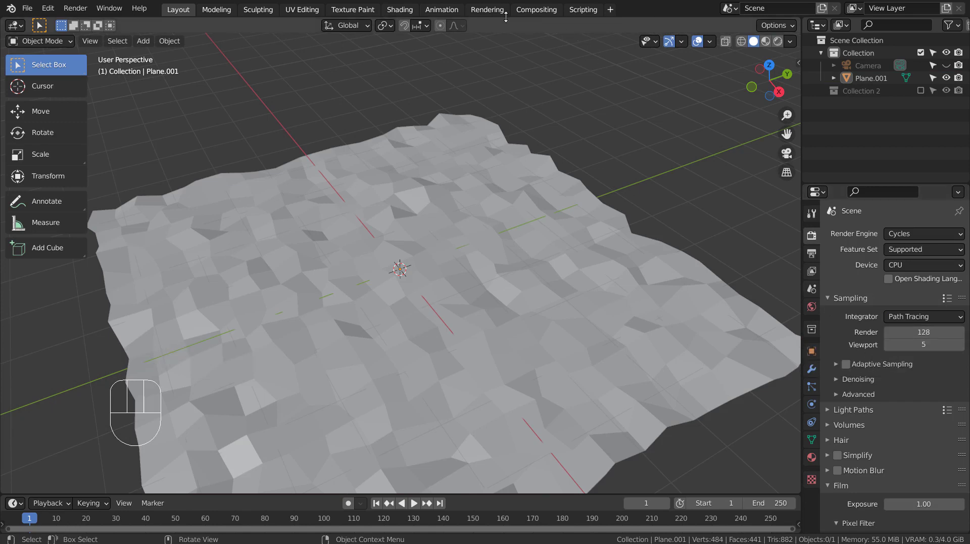
{"action": "left_click", "coordinate": [536, 10]}
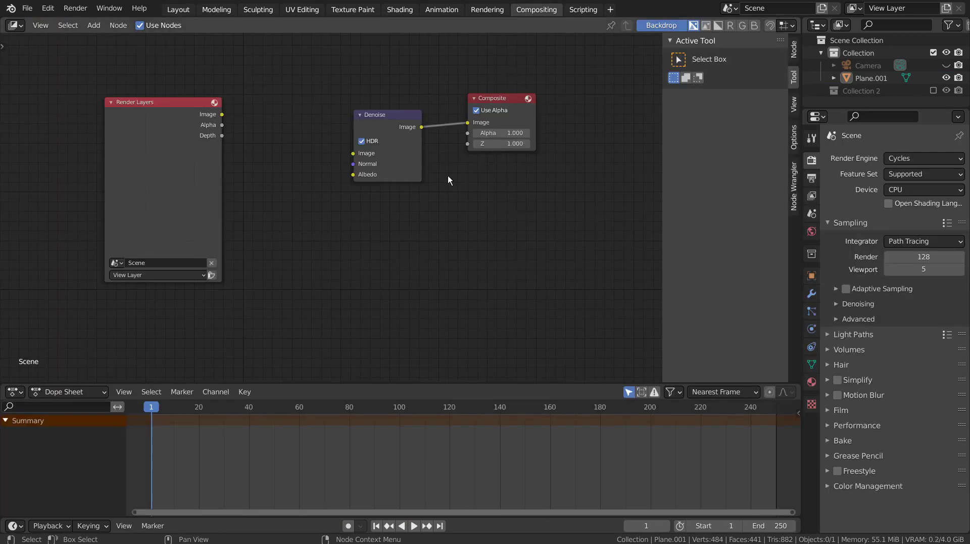
{"action": "left_click", "coordinate": [140, 26]}
{"action": "left_click", "coordinate": [173, 12]}
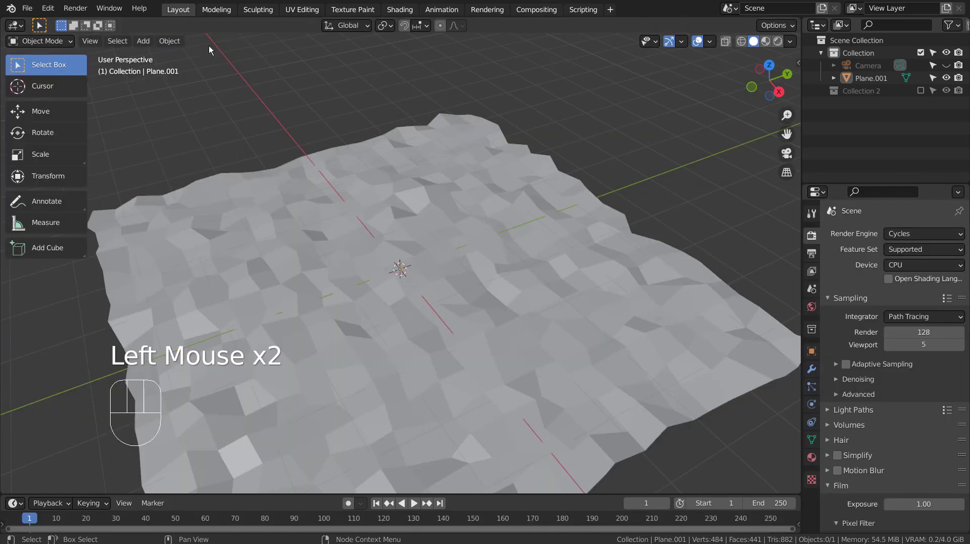
Step: Delete the randomized plane from the scene
{"action": "left_click", "coordinate": [644, 174]}
{"action": "left_click", "coordinate": [547, 239]}
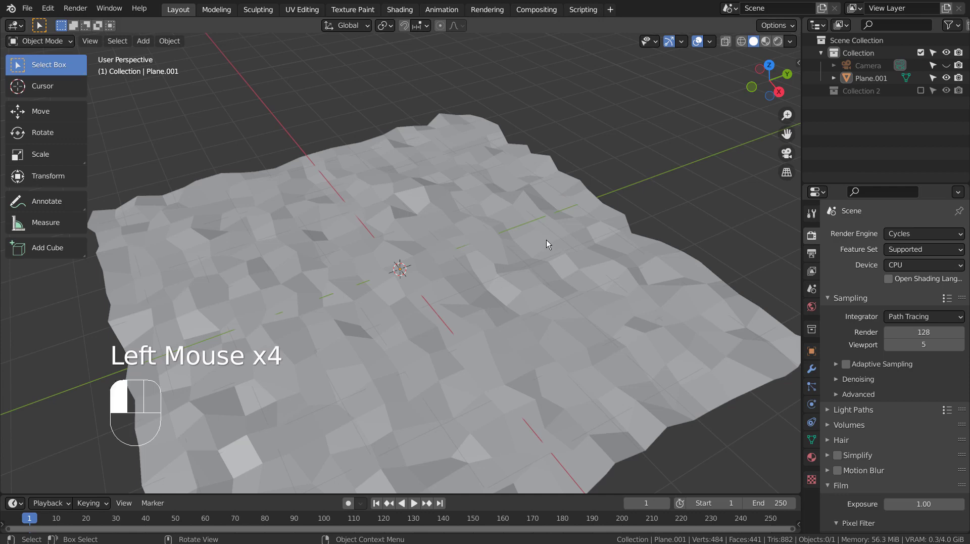
{"action": "key", "text": "x"}
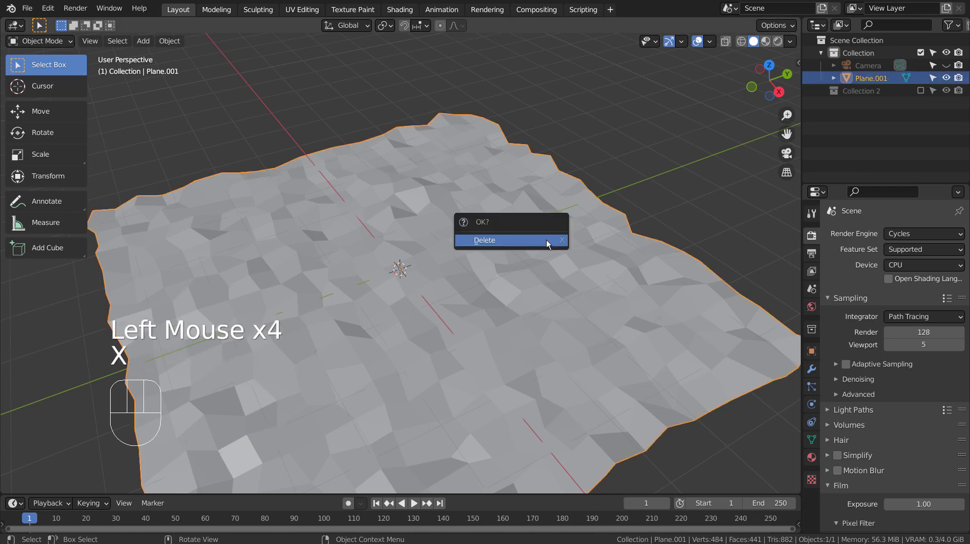
{"action": "left_click", "coordinate": [549, 241]}
Step: Add a Landscape mesh with the default Another Noise Tool settings
{"action": "key", "text": "shift+a"}
{"action": "mouse_move", "coordinate": [423, 244]}
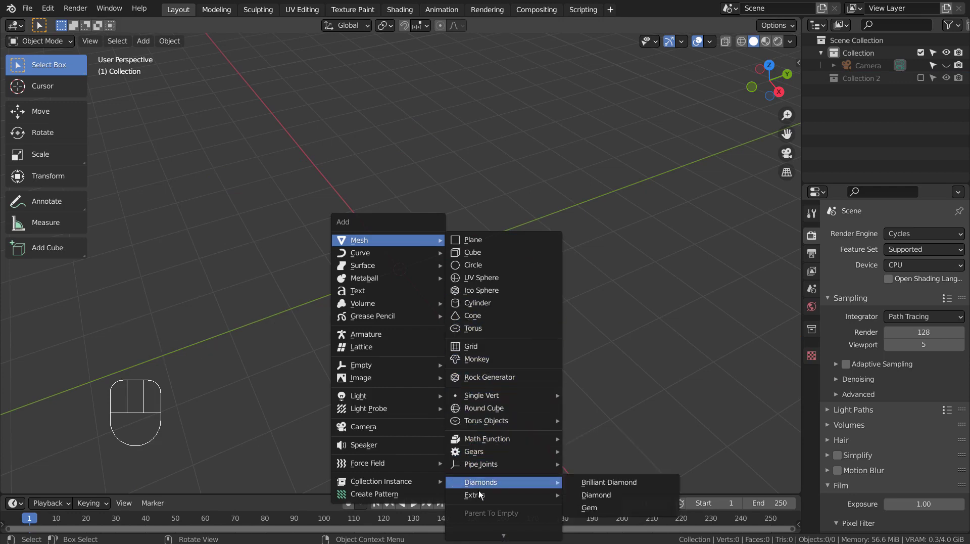
{"action": "mouse_move", "coordinate": [504, 534]}
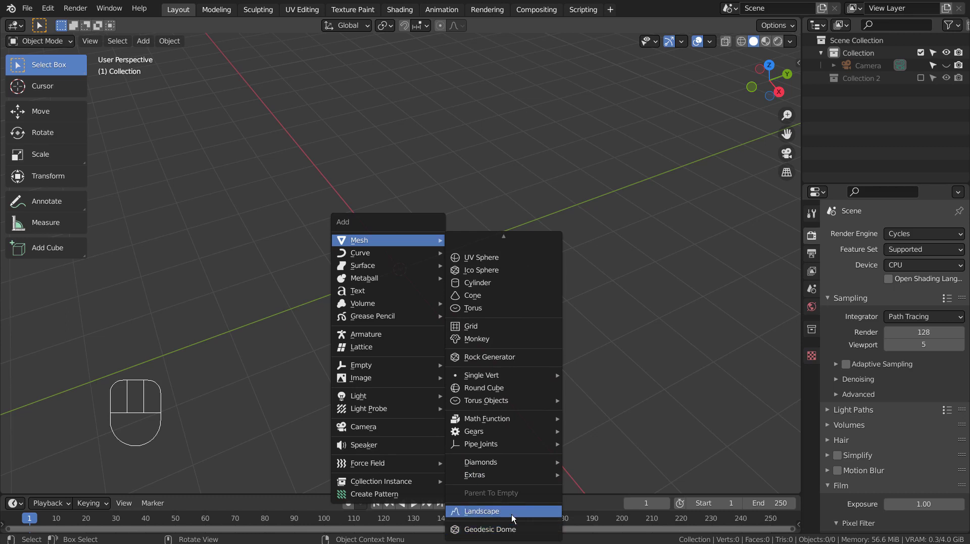
{"action": "left_click", "coordinate": [549, 512]}
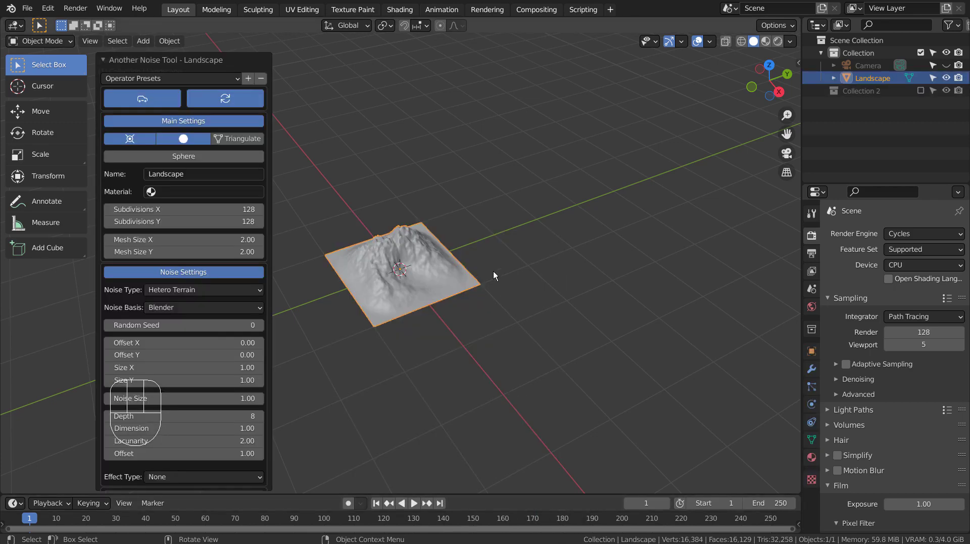
{"action": "scroll", "coordinate": [435, 235], "scroll_direction": "up", "scroll_amount": 5}
{"action": "mouse_move", "coordinate": [435, 236]}
{"action": "middle_mouse_down"}
{"action": "mouse_move", "coordinate": [478, 257]}
{"action": "mouse_move", "coordinate": [422, 232]}
{"action": "middle_mouse_up"}
{"action": "scroll", "coordinate": [422, 233], "scroll_direction": "down", "scroll_amount": 2}
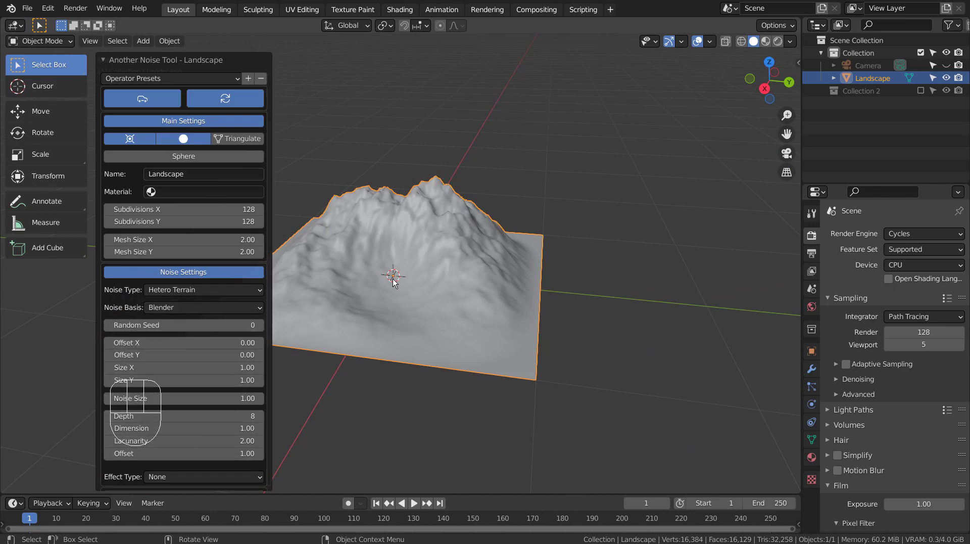
{"action": "middle_click_drag", "start_coordinate": [394, 281], "coordinate": [369, 298]}
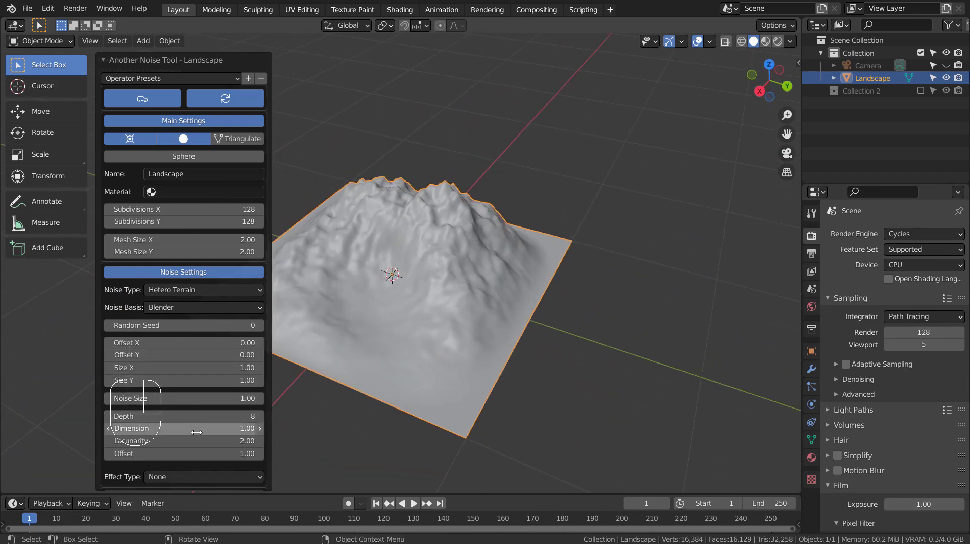
Step: Set the landscape's displacement height to 0.77
{"action": "scroll", "coordinate": [196, 432], "scroll_direction": "down", "scroll_amount": 5}
{"action": "left_click", "coordinate": [256, 413]}
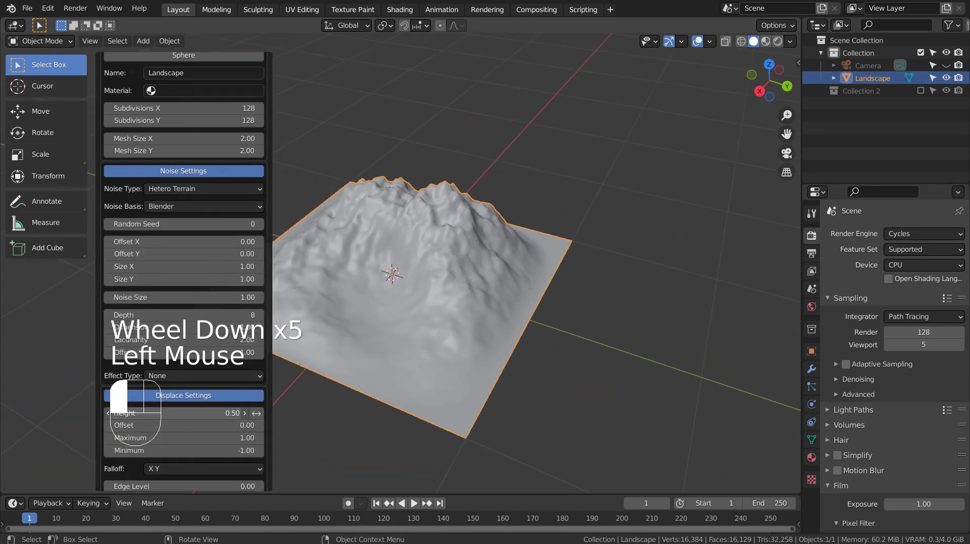
{"action": "mouse_move", "coordinate": [256, 413]}
{"action": "left_mouse_down"}
{"action": "mouse_move", "coordinate": [301, 413]}
{"action": "mouse_move", "coordinate": [270, 413]}
{"action": "left_mouse_up"}
{"action": "middle_click_drag", "start_coordinate": [418, 295], "coordinate": [470, 293]}
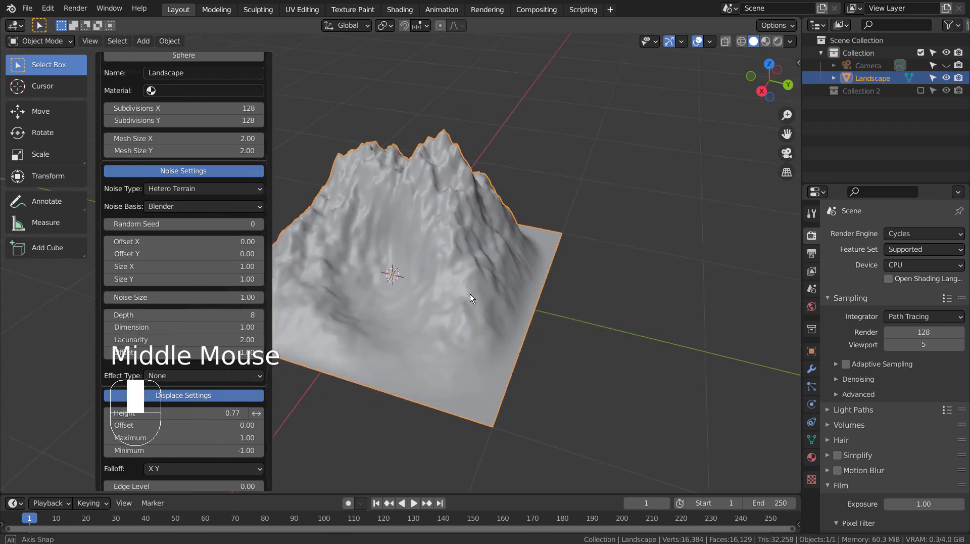
{"action": "left_click", "coordinate": [474, 225]}
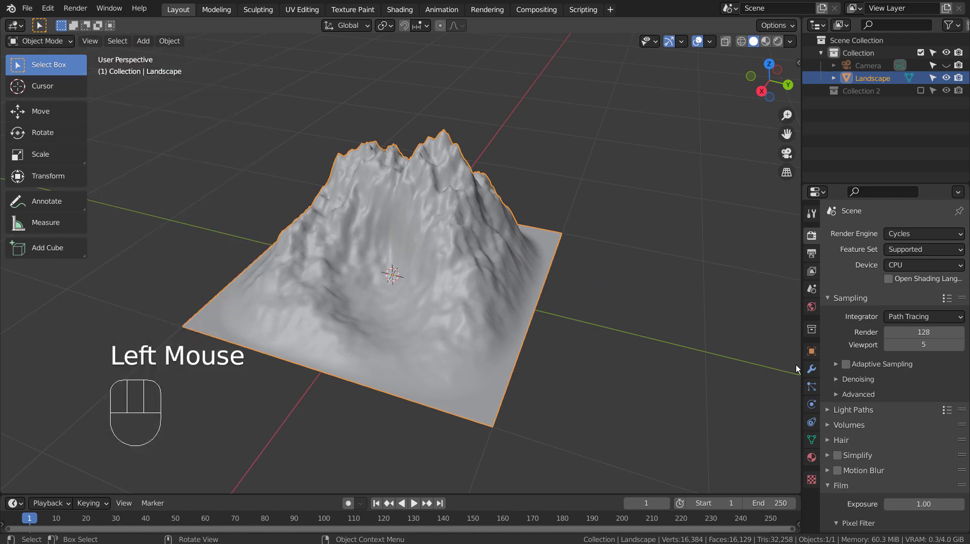
Step: Add a Remesh modifier to the landscape in Sharp mode with an octree depth of 5
{"action": "left_click", "coordinate": [811, 368]}
{"action": "left_click", "coordinate": [893, 235]}
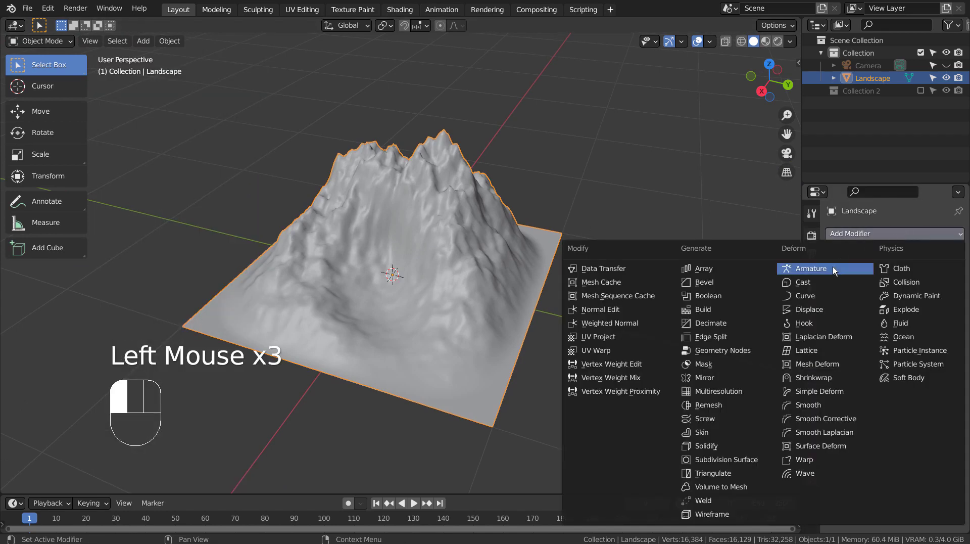
{"action": "left_click", "coordinate": [708, 408]}
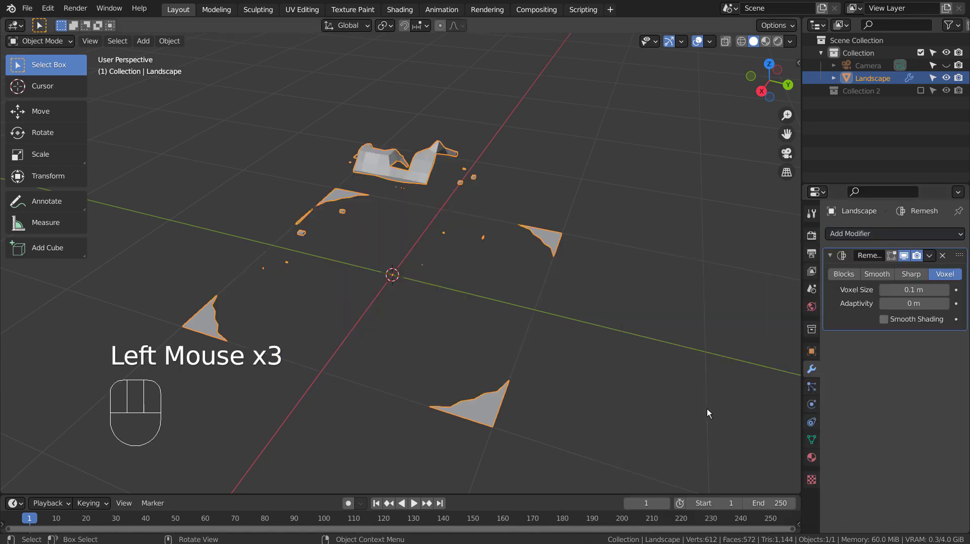
{"action": "left_click", "coordinate": [908, 275]}
{"action": "middle_click_drag", "start_coordinate": [632, 288], "coordinate": [535, 295]}
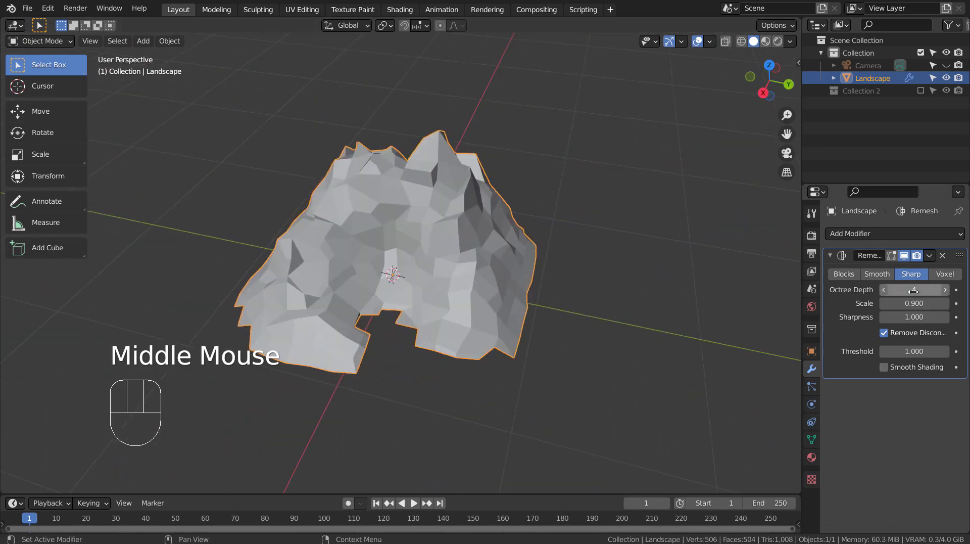
{"action": "left_click_drag", "start_coordinate": [913, 290], "coordinate": [925, 290]}
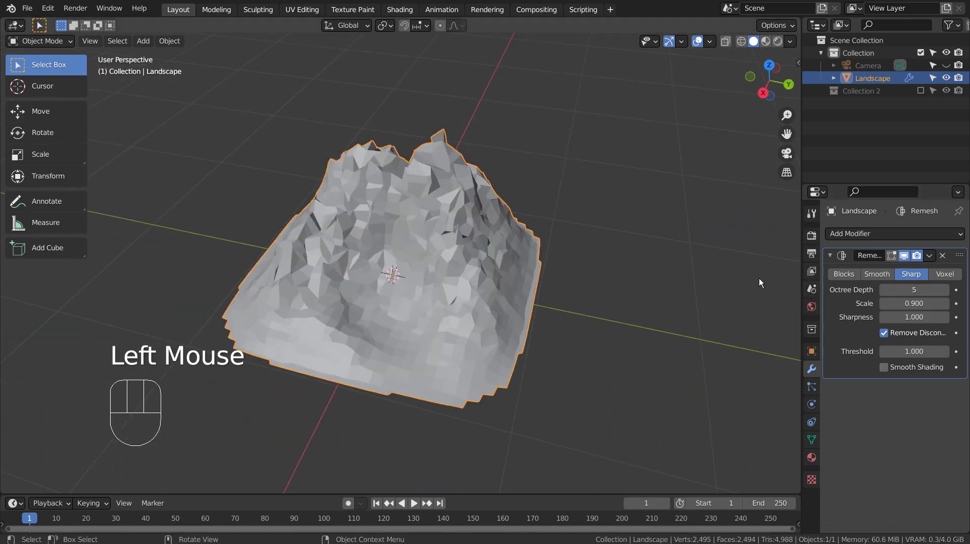
Step: Try an octree depth of 6 on the landscape's Remesh modifier and return it to 5
{"action": "mouse_move", "coordinate": [631, 290]}
{"action": "middle_mouse_down"}
{"action": "mouse_move", "coordinate": [561, 284]}
{"action": "mouse_move", "coordinate": [638, 283]}
{"action": "middle_mouse_up"}
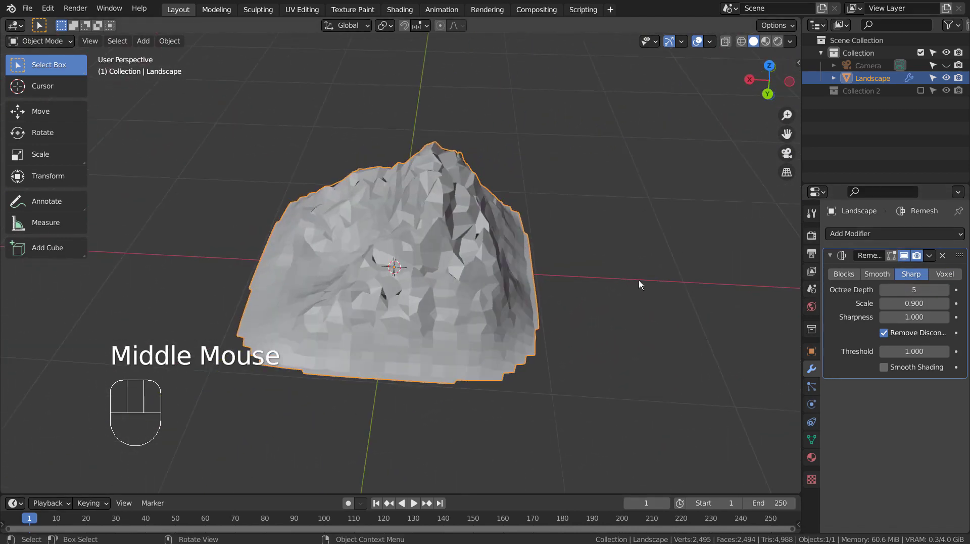
{"action": "left_click_drag", "start_coordinate": [914, 289], "coordinate": [921, 290]}
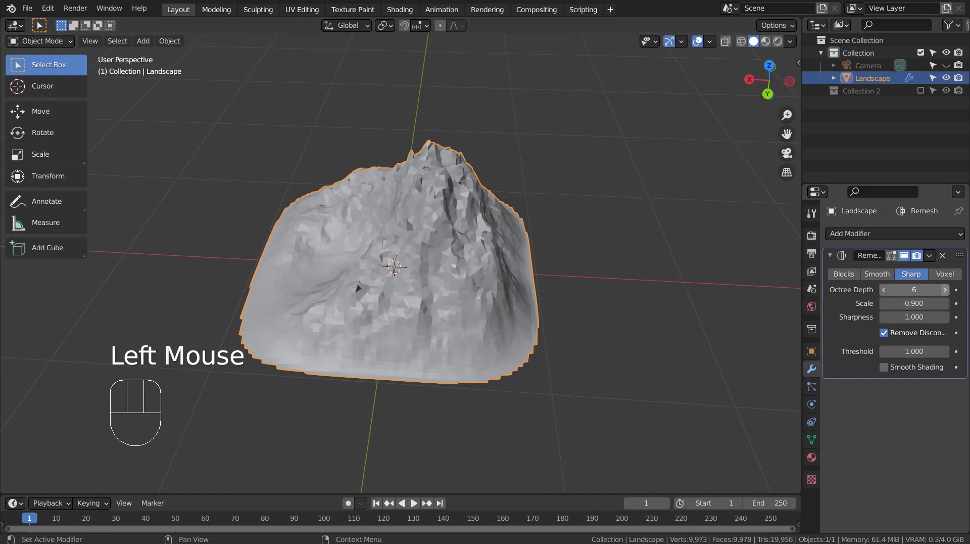
{"action": "middle_click_drag", "start_coordinate": [645, 268], "coordinate": [867, 308]}
{"action": "left_click", "coordinate": [884, 290]}
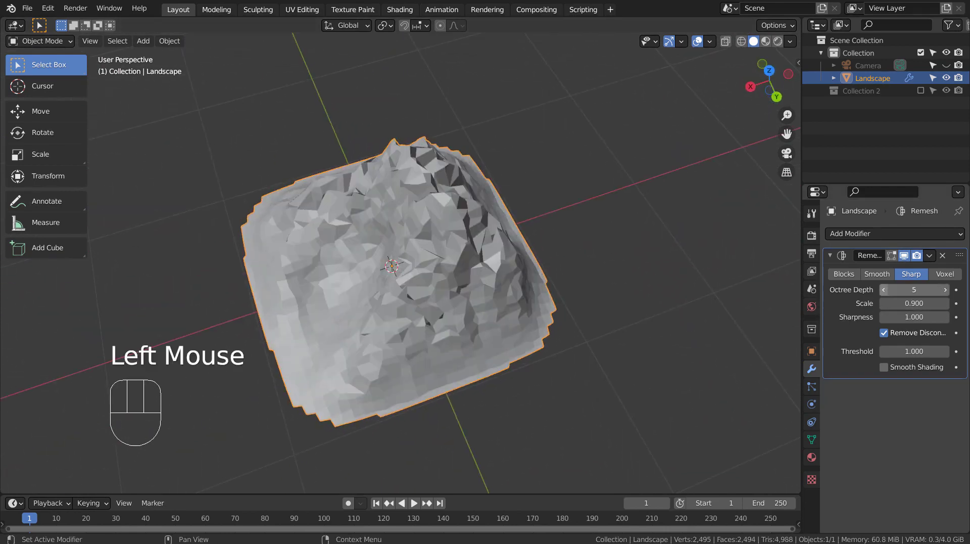
Step: Assign the existing Material.002 to the landscape and display the scene in rendered viewport shading
{"action": "double_click", "coordinate": [812, 457]}
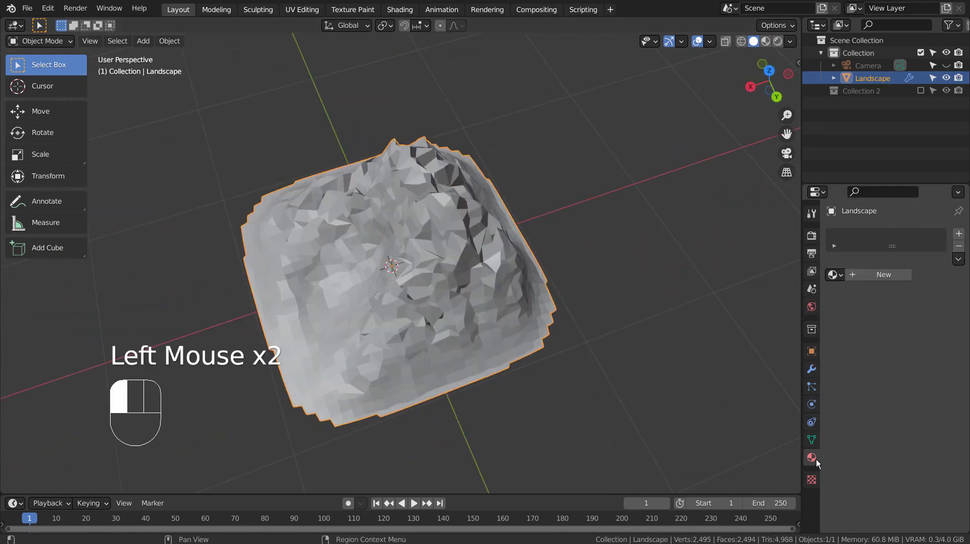
{"action": "left_click", "coordinate": [834, 274]}
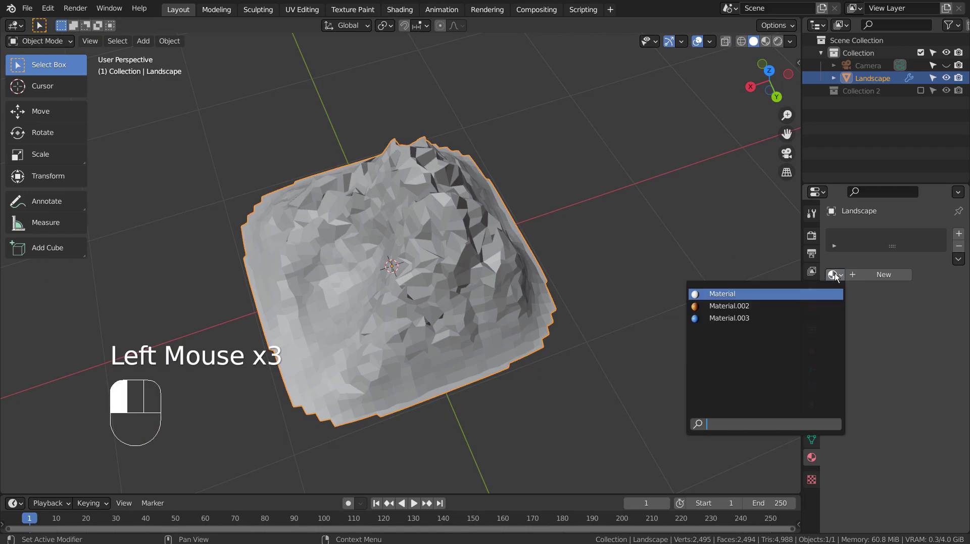
{"action": "left_click", "coordinate": [778, 305]}
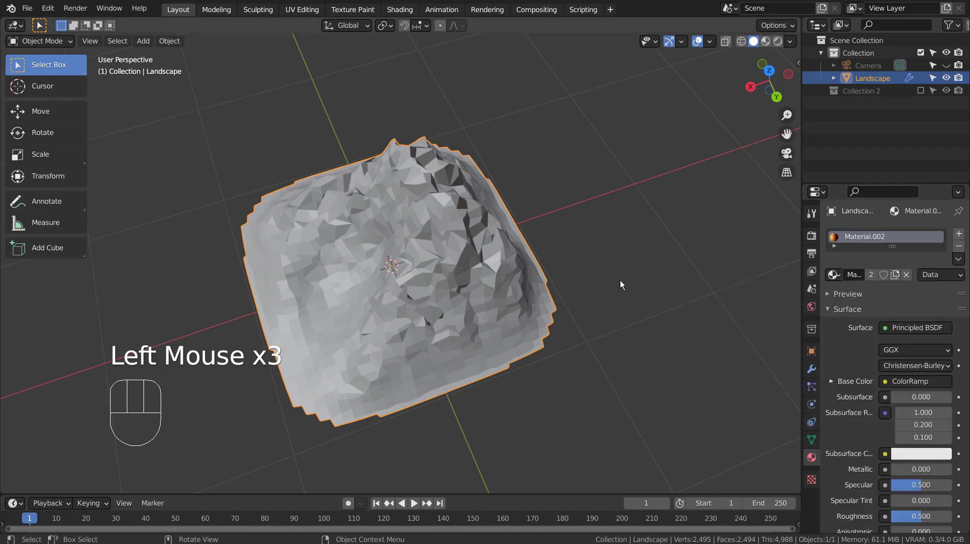
{"action": "left_click", "coordinate": [776, 42]}
{"action": "middle_click_drag", "start_coordinate": [417, 242], "coordinate": [552, 269]}
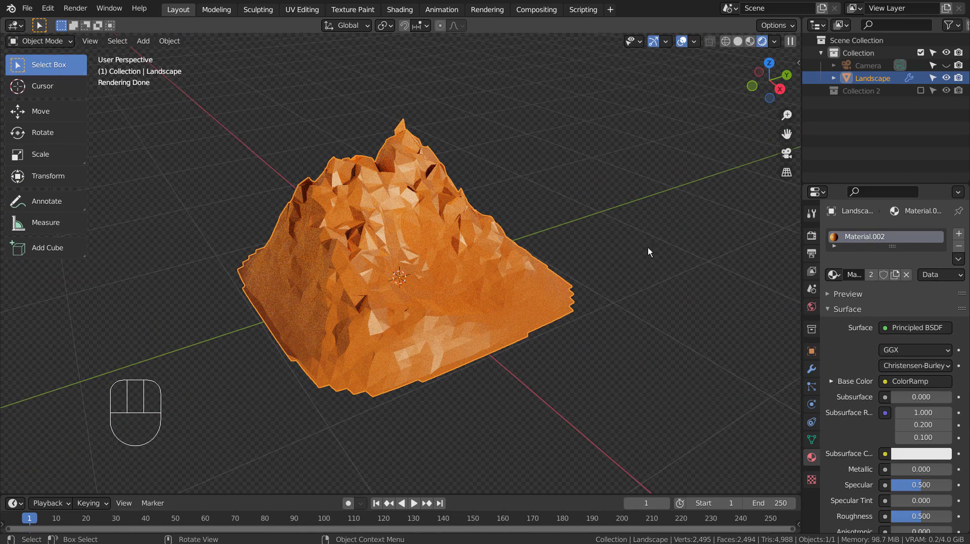
Step: Delete the landscape and enable Collection 2, selecting the orange island in it
{"action": "left_click", "coordinate": [411, 225]}
{"action": "key", "text": "x"}
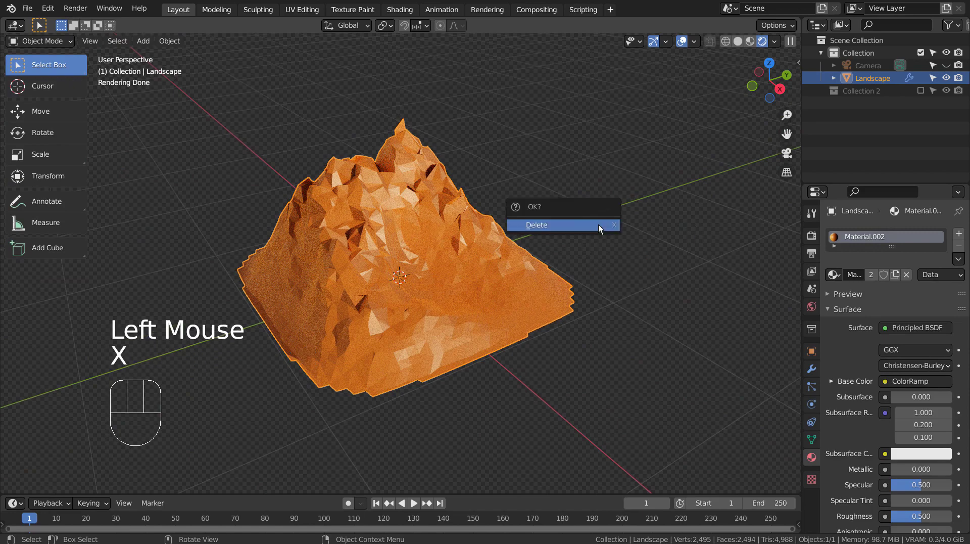
{"action": "left_click", "coordinate": [598, 224]}
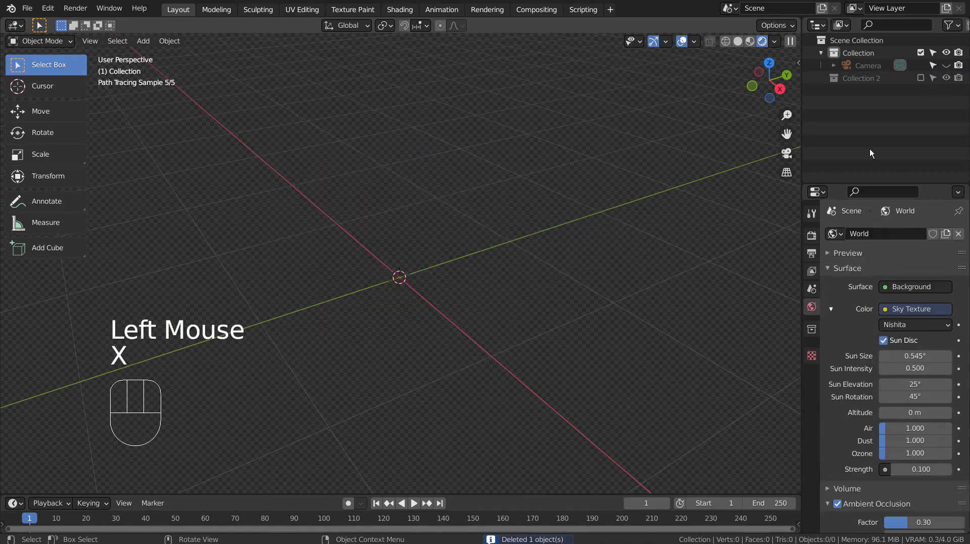
{"action": "left_click", "coordinate": [920, 78]}
{"action": "left_click", "coordinate": [441, 244]}
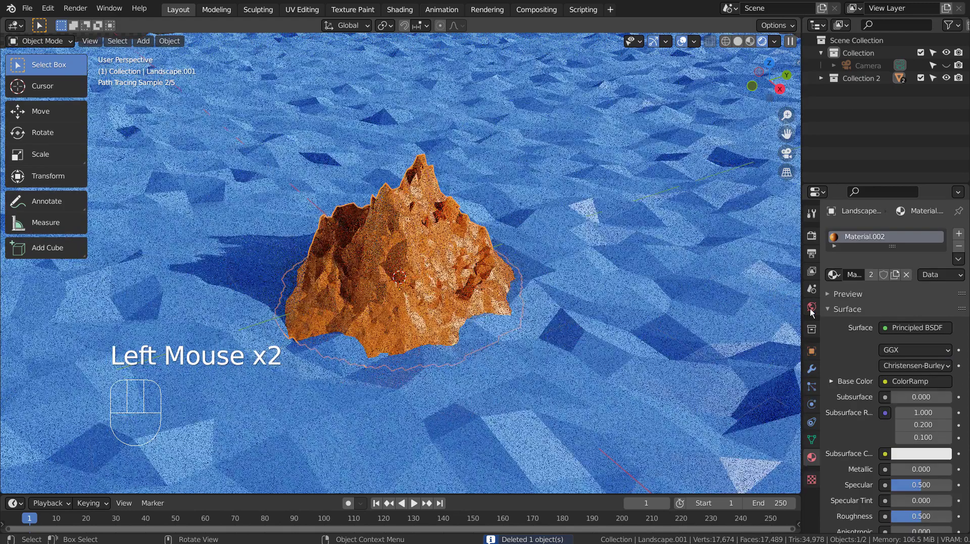
Step: Examine the World settings for the Nishita sky texture and ambient occlusion in an enlarged view
{"action": "left_click", "coordinate": [812, 307]}
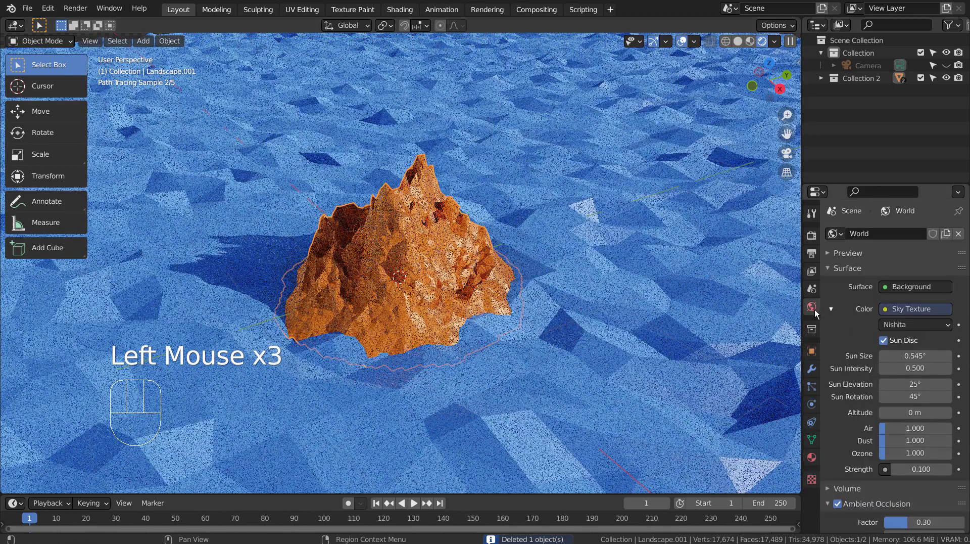
{"action": "left_click", "coordinate": [844, 329]}
{"action": "key", "text": "ctrl+space"}
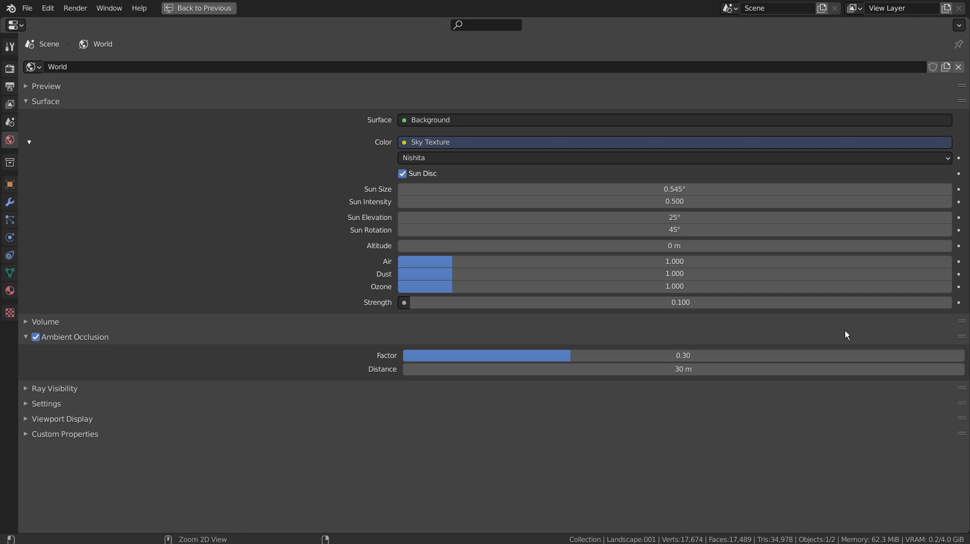
{"action": "key", "text": "ctrl+space"}
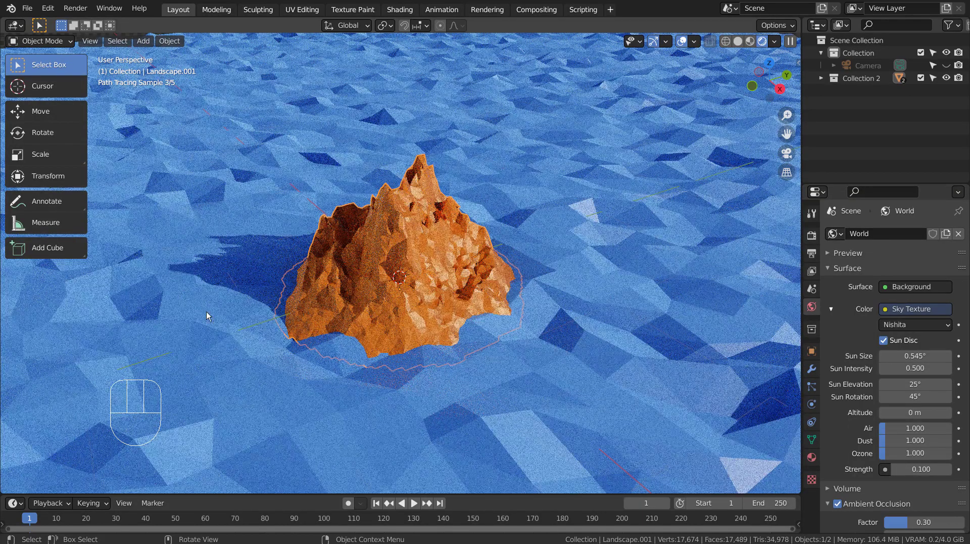
Step: Inspect the rendered island and low-poly water through the camera and in a close-up view
{"action": "left_click", "coordinate": [614, 390]}
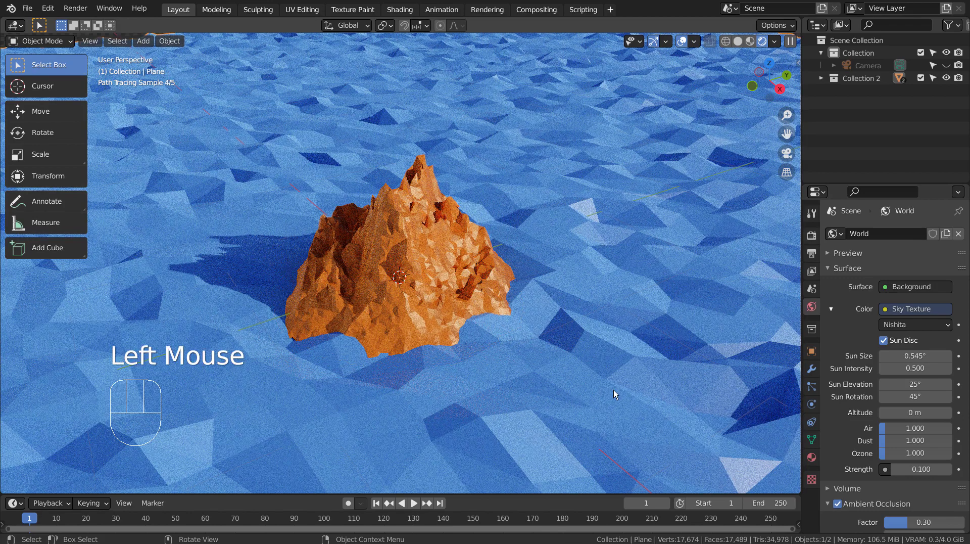
{"action": "double_click", "coordinate": [453, 253]}
{"action": "key", "text": "KP_0"}
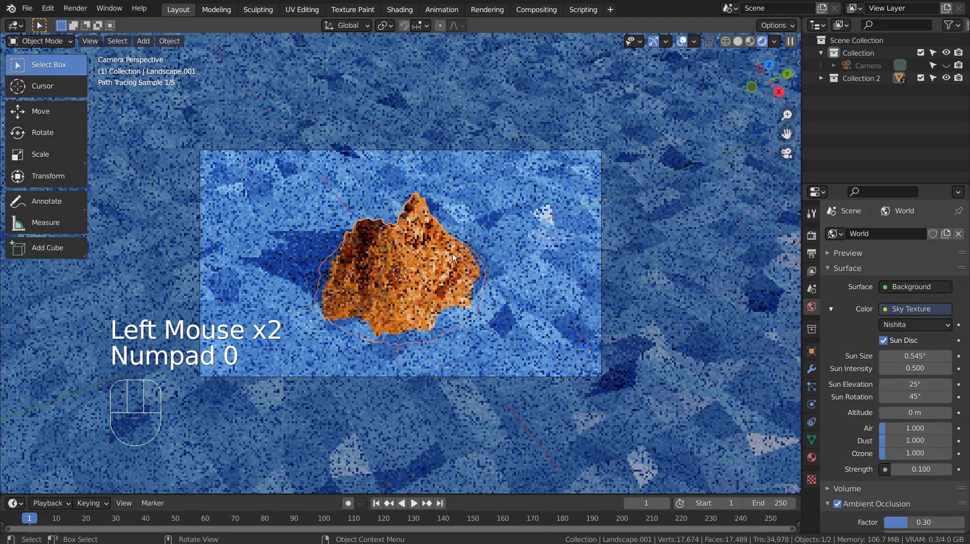
{"action": "left_click", "coordinate": [557, 253]}
{"action": "middle_click_drag", "start_coordinate": [557, 253], "coordinate": [558, 253]}
{"action": "scroll", "coordinate": [557, 253], "scroll_direction": "up", "scroll_amount": 4}
{"action": "scroll", "coordinate": [557, 253], "scroll_direction": "up", "scroll_amount": 1}
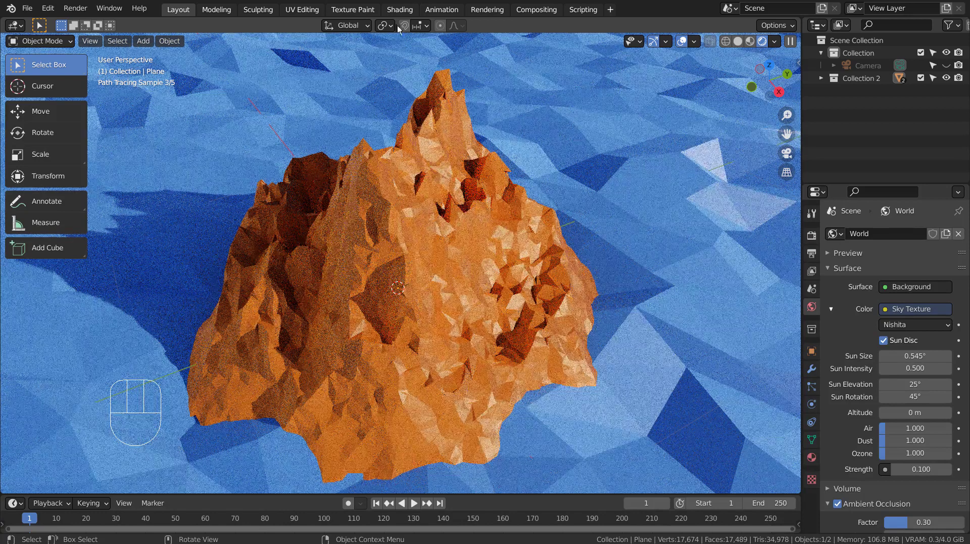
Step: Open the Shading workspace and examine the water plane's Material.003 nodes in an enlarged view
{"action": "left_click", "coordinate": [441, 154]}
{"action": "left_click", "coordinate": [485, 74]}
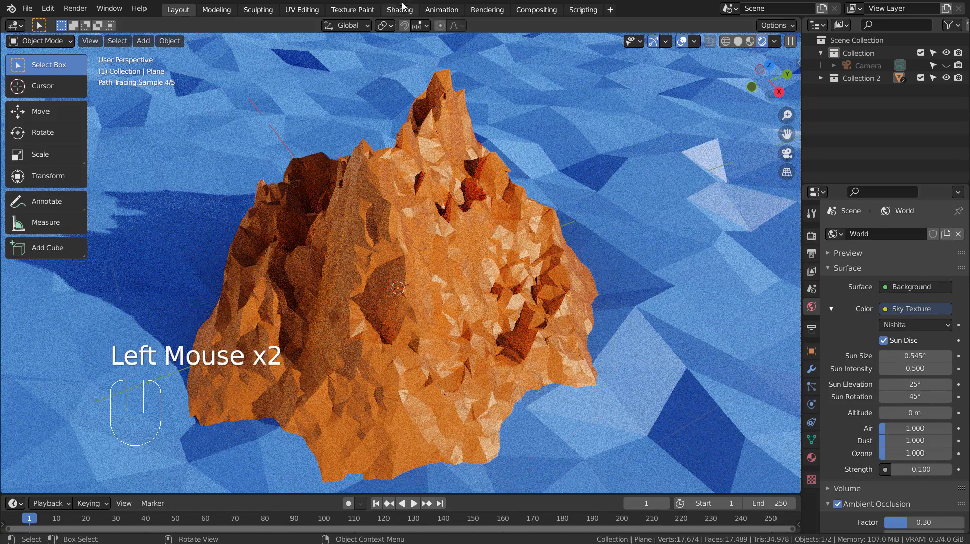
{"action": "left_click", "coordinate": [363, 10]}
{"action": "left_click", "coordinate": [395, 11]}
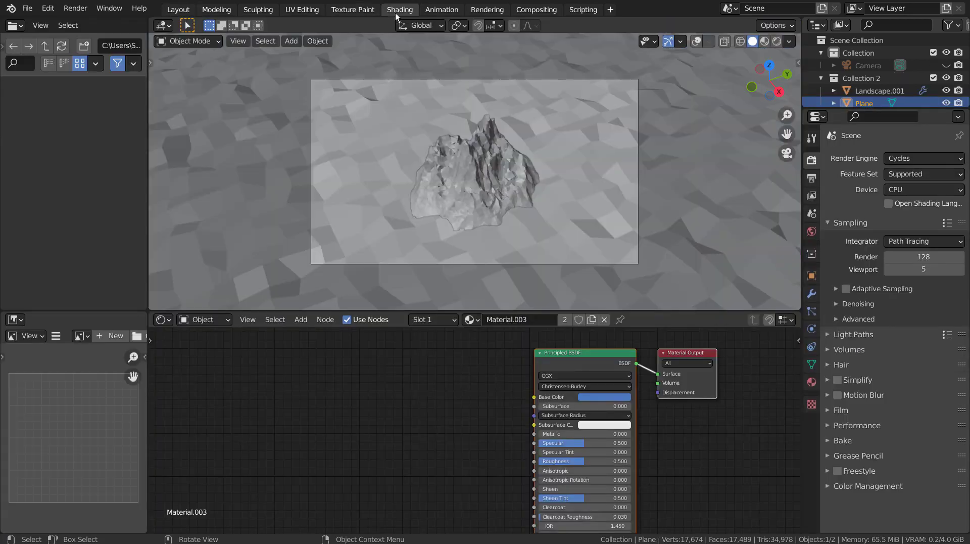
{"action": "key", "text": "ctrl+space"}
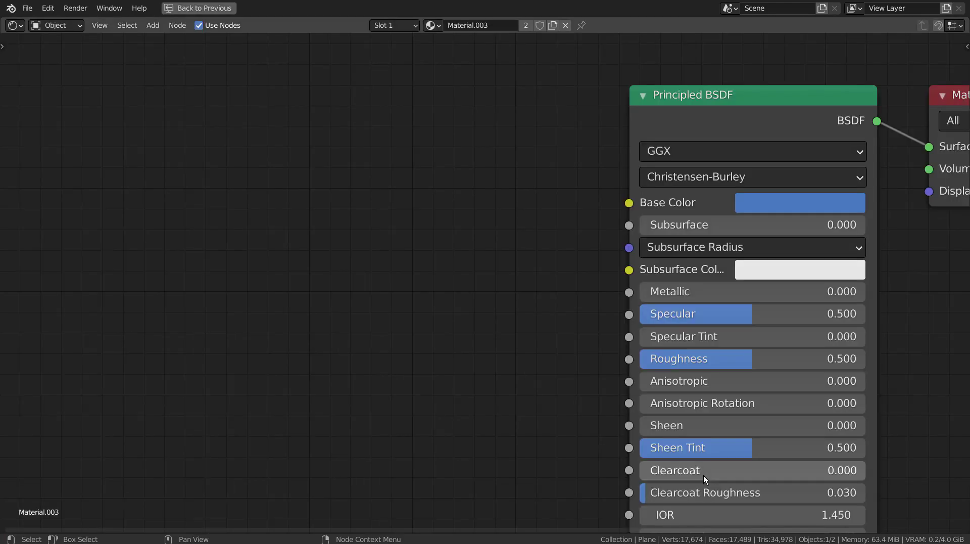
{"action": "scroll", "coordinate": [752, 448], "scroll_direction": "down", "scroll_amount": 1}
{"action": "scroll", "coordinate": [752, 448], "scroll_direction": "down", "scroll_amount": 1}
{"action": "middle_click_drag", "start_coordinate": [760, 439], "coordinate": [546, 355]}
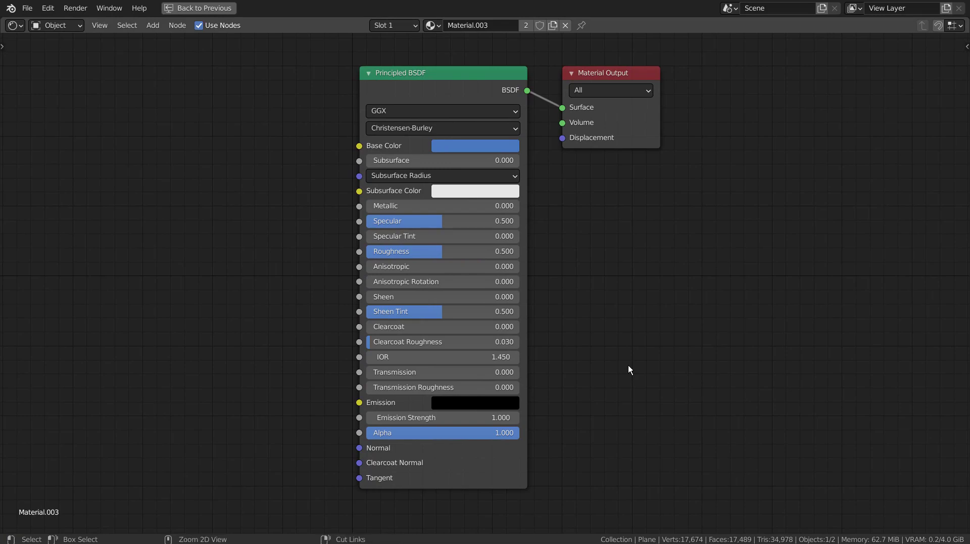
{"action": "key", "text": "ctrl+space"}
Step: Select the island landscape and examine its Material.002 node chain in an enlarged view
{"action": "left_click", "coordinate": [523, 238]}
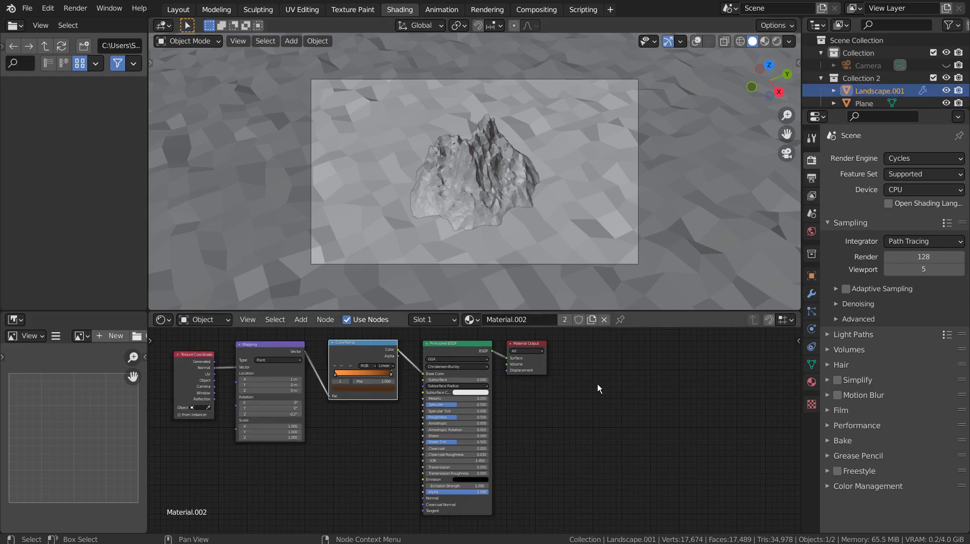
{"action": "key", "text": "ctrl+space"}
{"action": "scroll", "coordinate": [635, 328], "scroll_direction": "down", "scroll_amount": 2}
{"action": "middle_click_drag", "start_coordinate": [635, 326], "coordinate": [811, 338]}
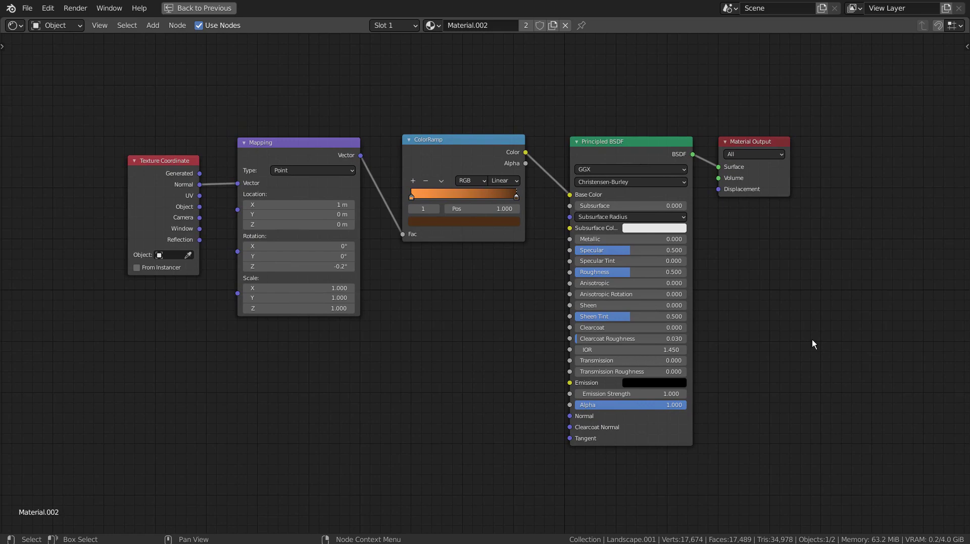
{"action": "key", "text": "ctrl+space"}
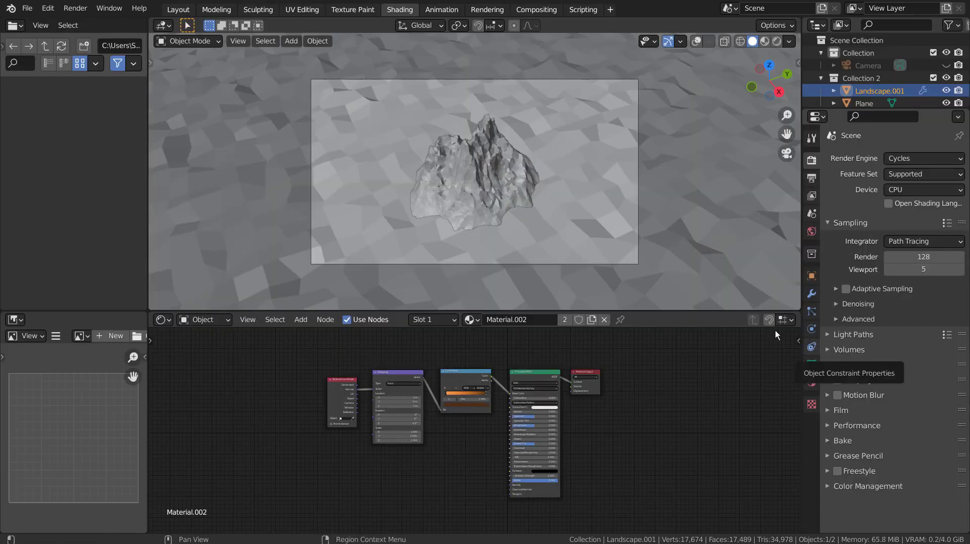
Step: Try Z rotations of 116°, 281° and 404° in the Mapping node of the island's material
{"action": "scroll", "coordinate": [487, 381], "scroll_direction": "up", "scroll_amount": 5}
{"action": "middle_click_drag", "start_coordinate": [451, 418], "coordinate": [522, 465]}
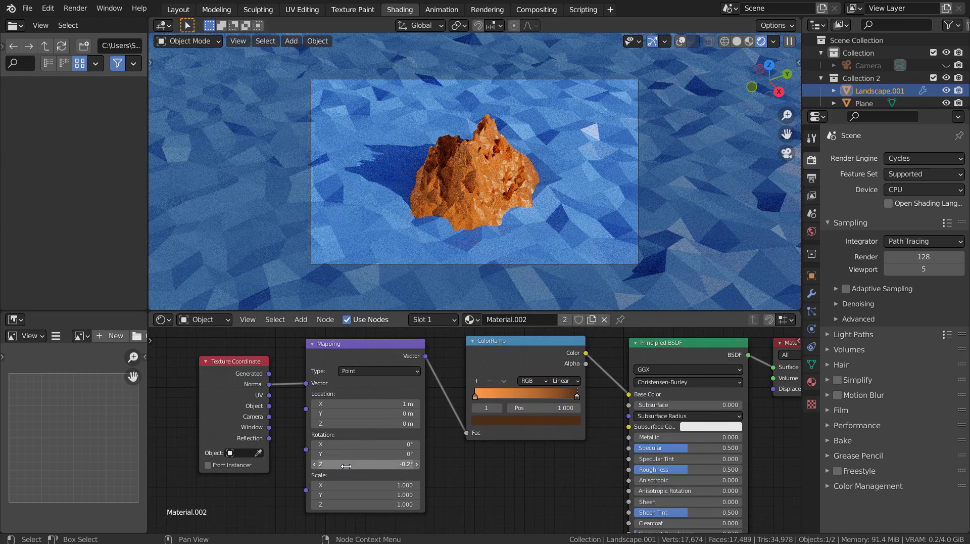
{"action": "left_click_drag", "start_coordinate": [365, 464], "coordinate": [425, 463]}
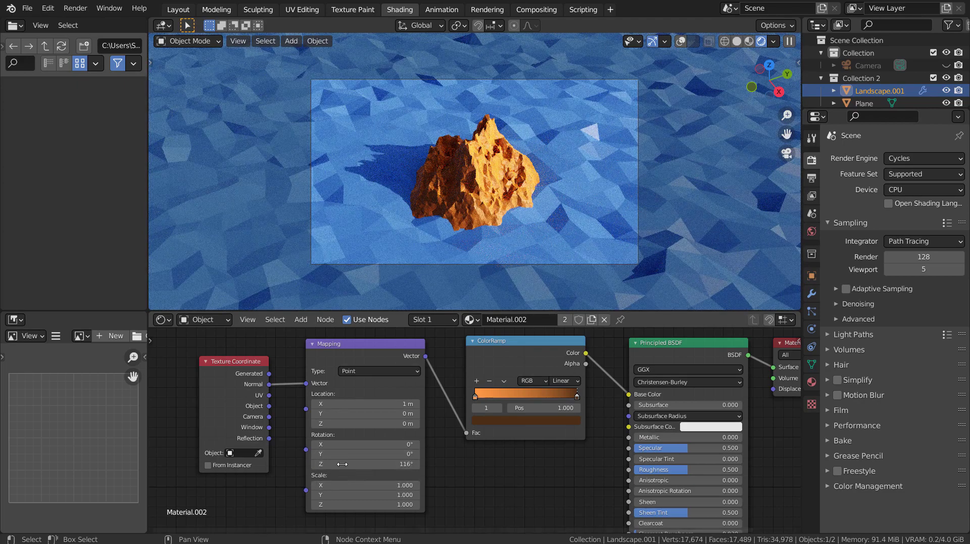
{"action": "left_click_drag", "start_coordinate": [344, 463], "coordinate": [419, 463]}
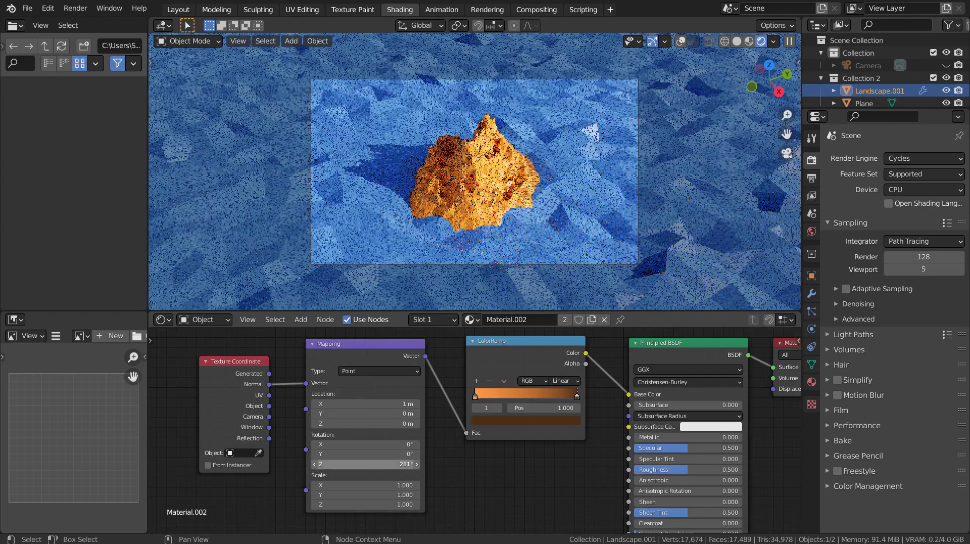
{"action": "double_click", "coordinate": [338, 462]}
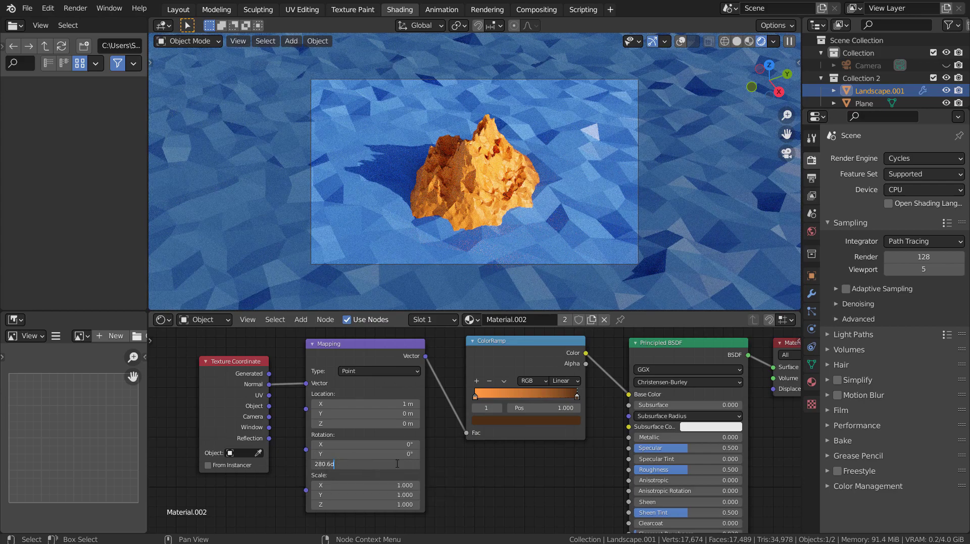
{"action": "left_click", "coordinate": [338, 471]}
{"action": "left_click_drag", "start_coordinate": [339, 465], "coordinate": [449, 465]}
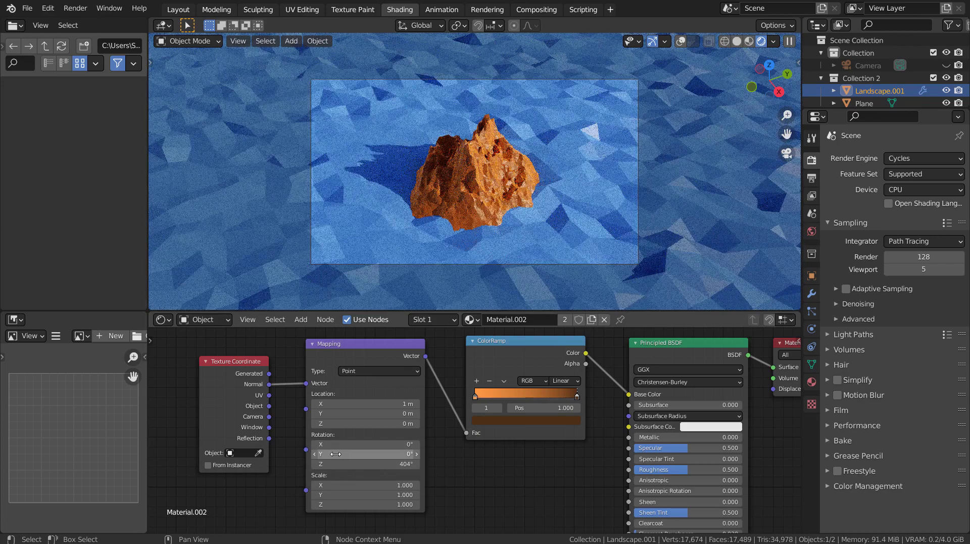
Step: Set the Mapping node's Z rotation to 0°
{"action": "left_click", "coordinate": [387, 465]}
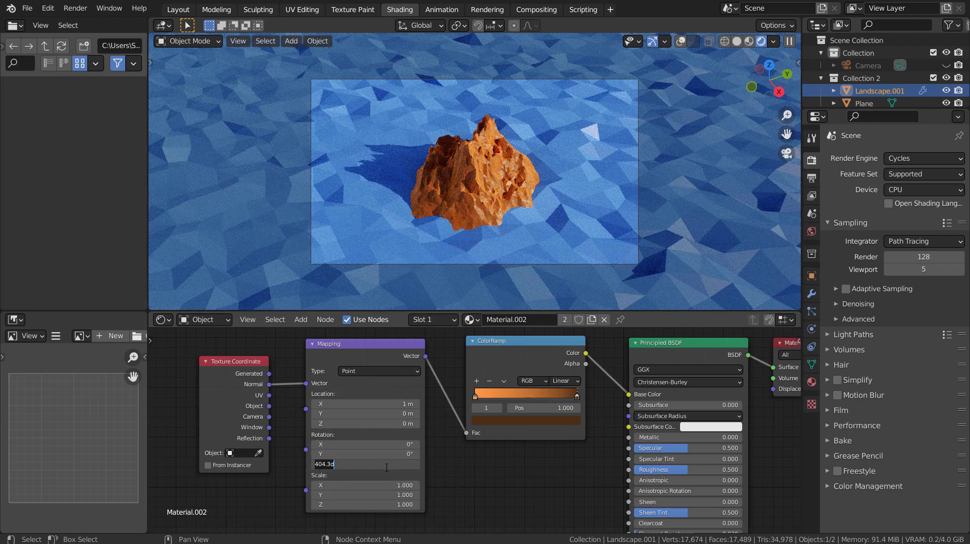
{"action": "key", "text": "ctrl+a"}
{"action": "type", "text": "0"}
{"action": "key", "text": "Return"}
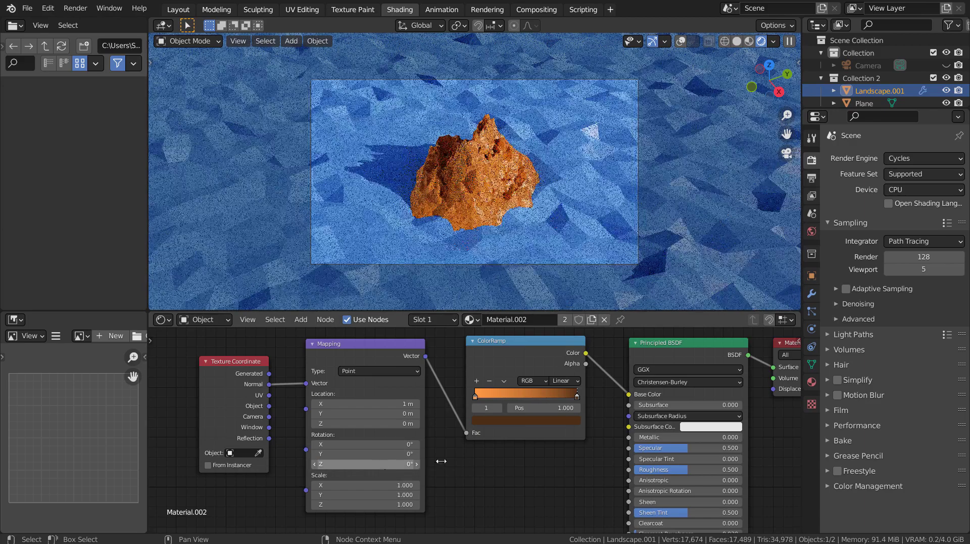
Step: Change the ColorRamp's first color stop to pink and set the Mapping node's Z rotation to -125°
{"action": "left_click", "coordinate": [478, 398]}
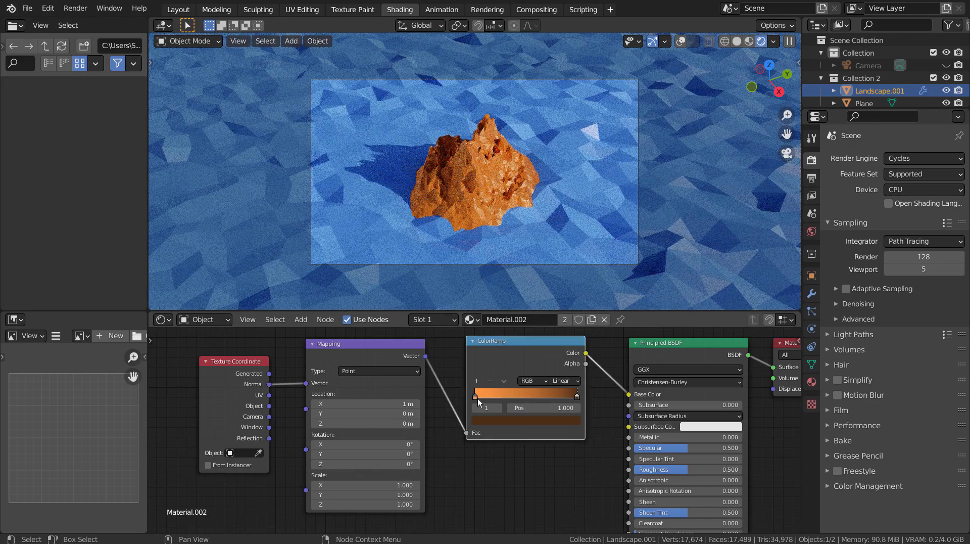
{"action": "left_click", "coordinate": [475, 396]}
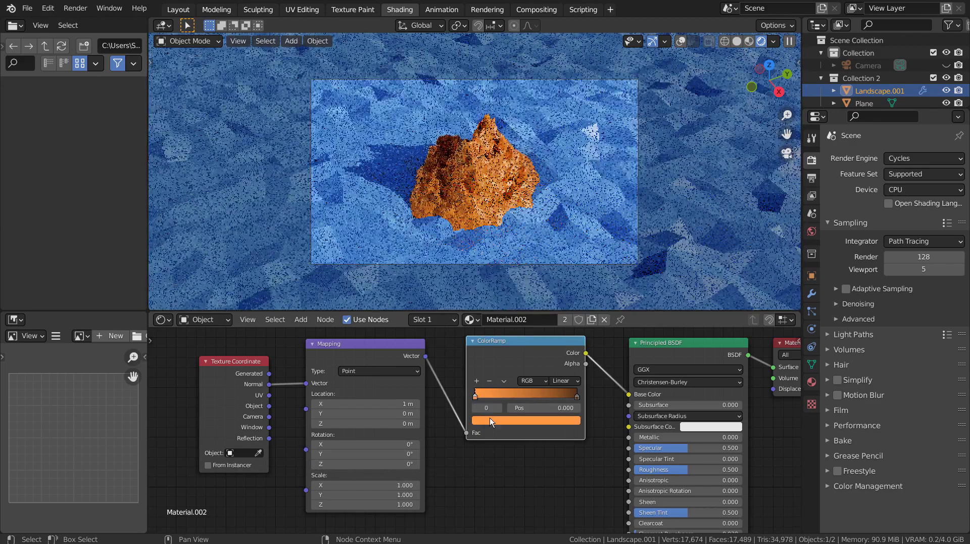
{"action": "left_click", "coordinate": [489, 417]}
{"action": "left_click", "coordinate": [522, 338]}
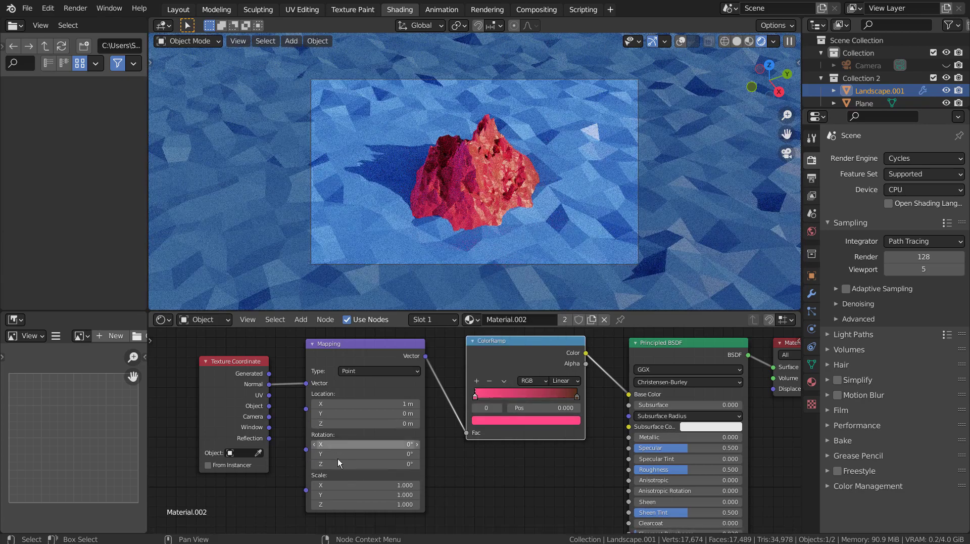
{"action": "mouse_move", "coordinate": [338, 464]}
{"action": "left_mouse_down"}
{"action": "mouse_move", "coordinate": [595, 463]}
{"action": "mouse_move", "coordinate": [358, 464]}
{"action": "mouse_move", "coordinate": [396, 463]}
{"action": "left_mouse_up"}
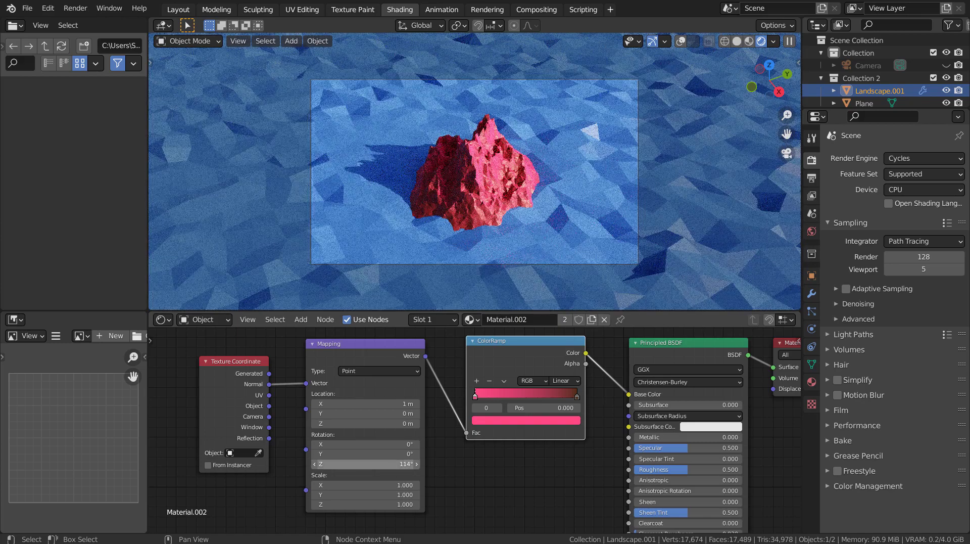
{"action": "left_click_drag", "start_coordinate": [378, 466], "coordinate": [257, 466]}
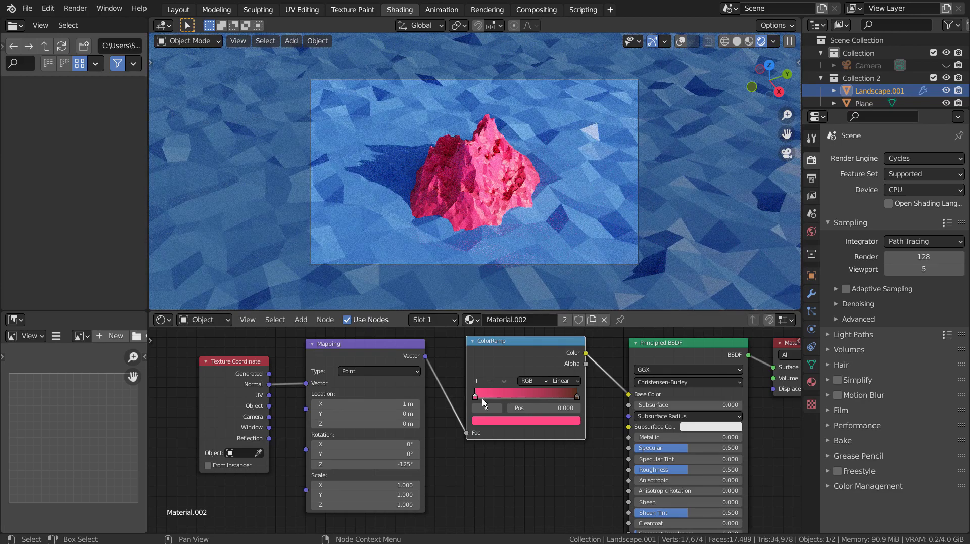
Step: Try a light blue first color stop in the ColorRamp with Mapping Z rotations of -268° and -6.6°
{"action": "left_click", "coordinate": [496, 421]}
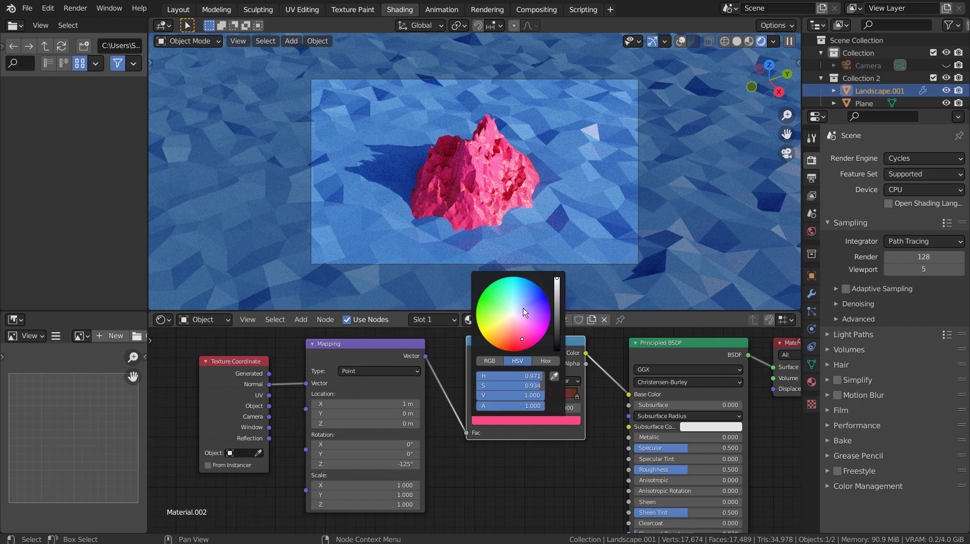
{"action": "left_click", "coordinate": [517, 316]}
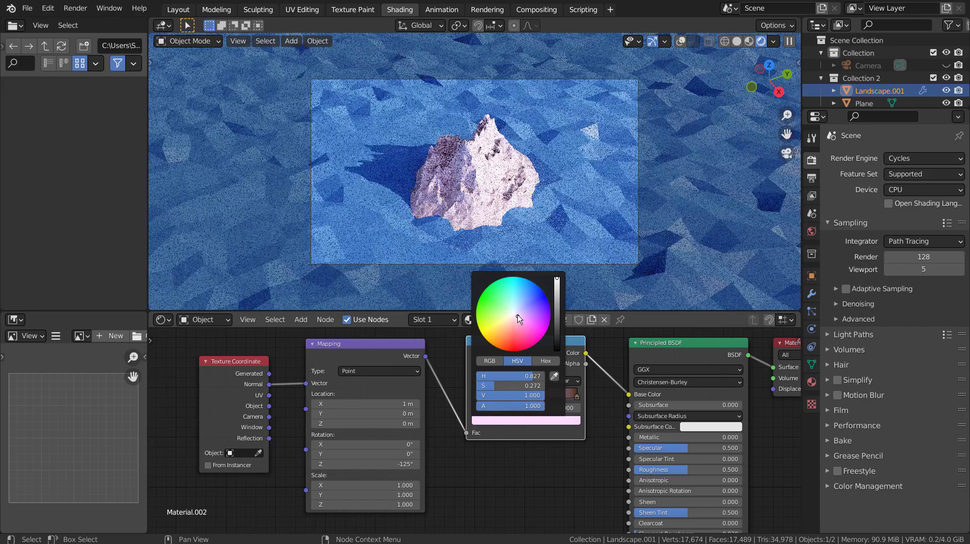
{"action": "left_click", "coordinate": [521, 308]}
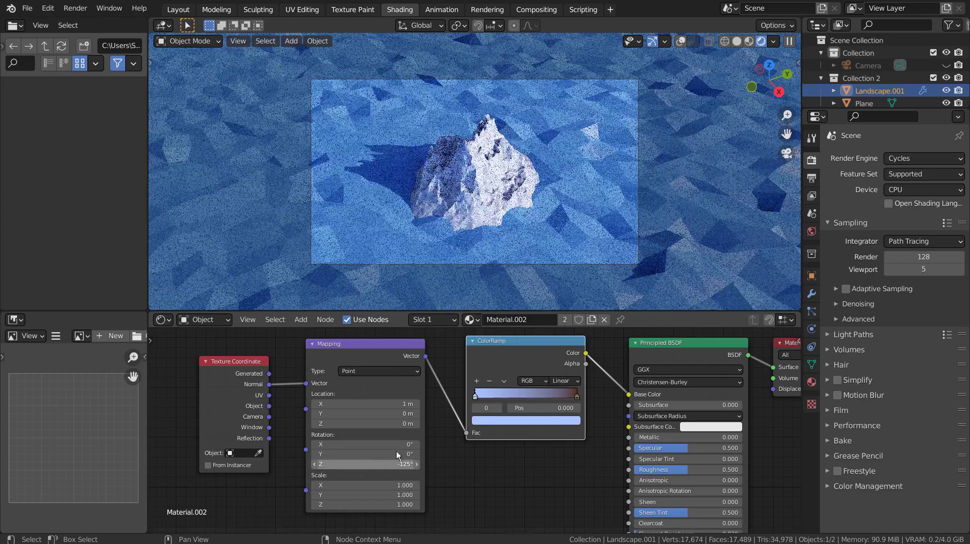
{"action": "left_click_drag", "start_coordinate": [389, 463], "coordinate": [321, 463]}
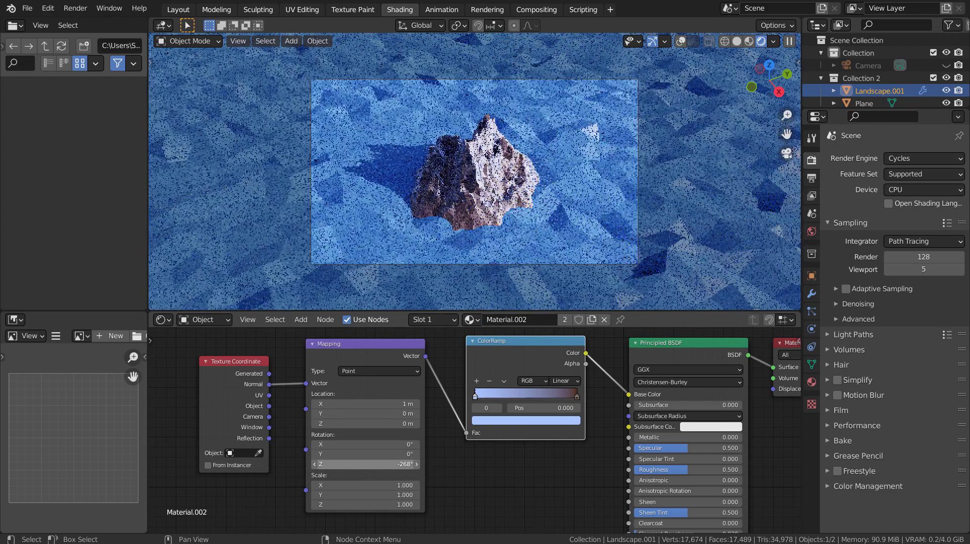
{"action": "left_click_drag", "start_coordinate": [390, 463], "coordinate": [442, 464]}
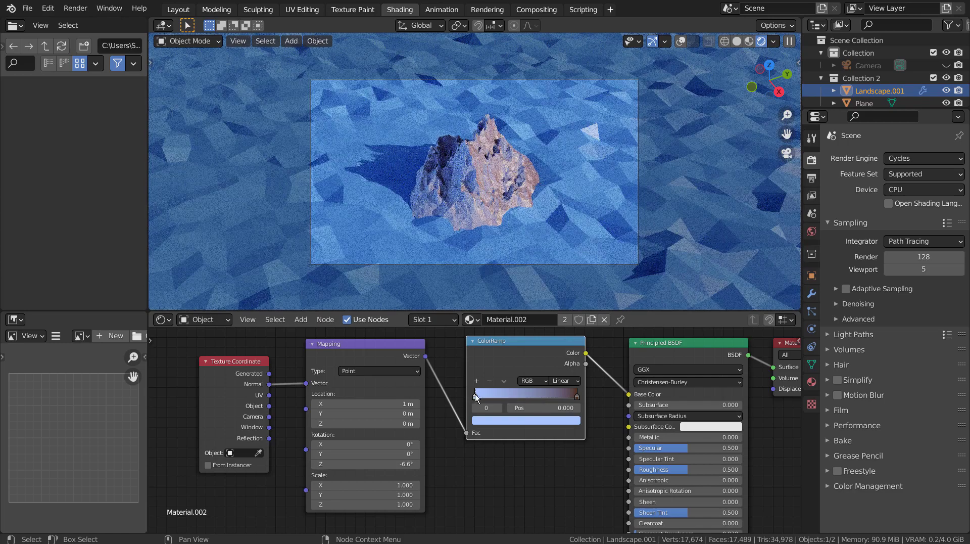
Step: Change the ColorRamp's first color stop to bright green, keeping the Mapping node's Z rotation at -6.6°
{"action": "left_click", "coordinate": [498, 421]}
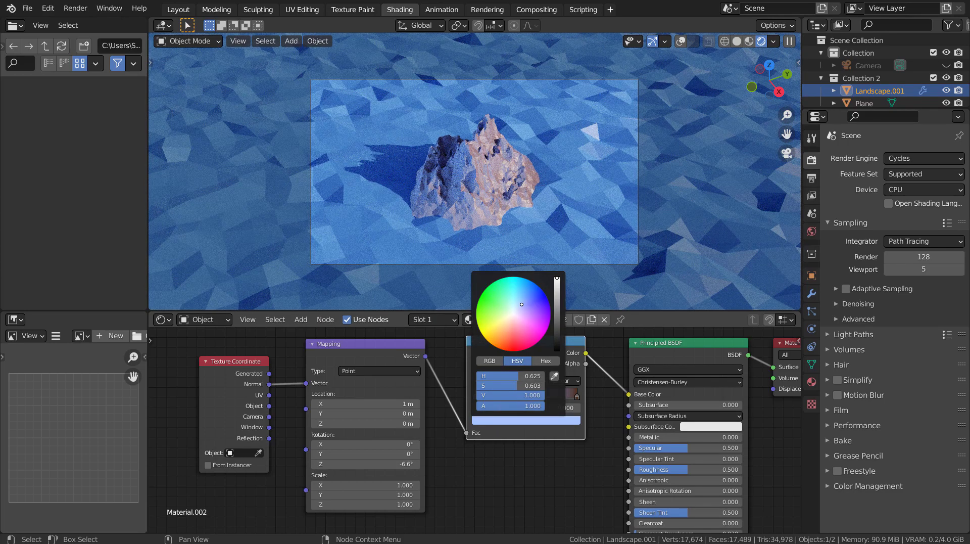
{"action": "left_click", "coordinate": [481, 296]}
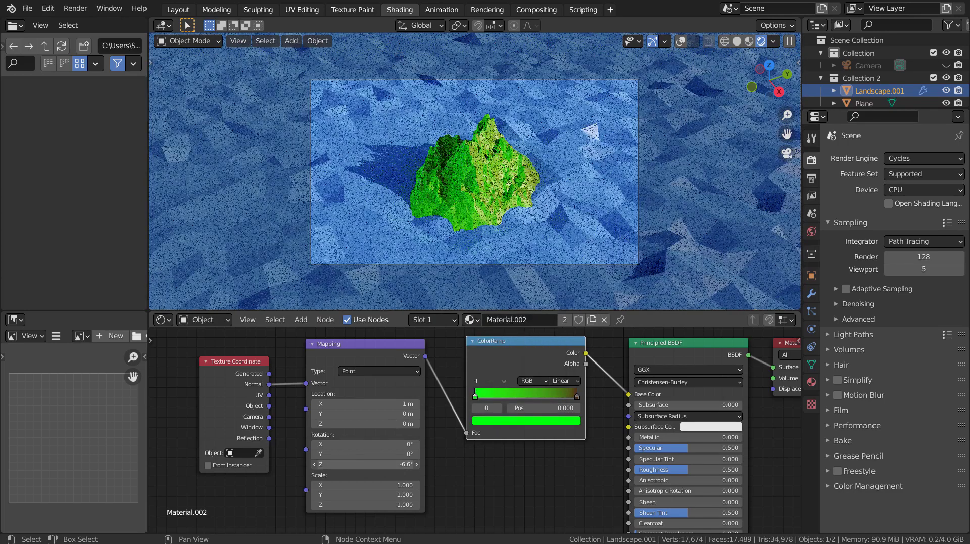
{"action": "left_click", "coordinate": [366, 464]}
{"action": "key", "text": "Return"}
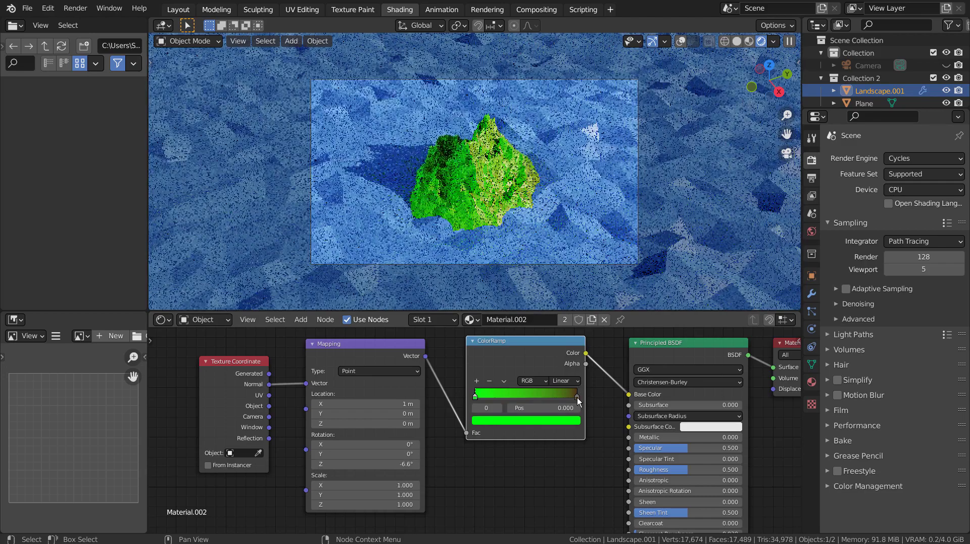
Step: Brighten the ColorRamp's last color stop to full value and change its color to pinkish red
{"action": "left_click", "coordinate": [577, 397]}
{"action": "left_click", "coordinate": [552, 418]}
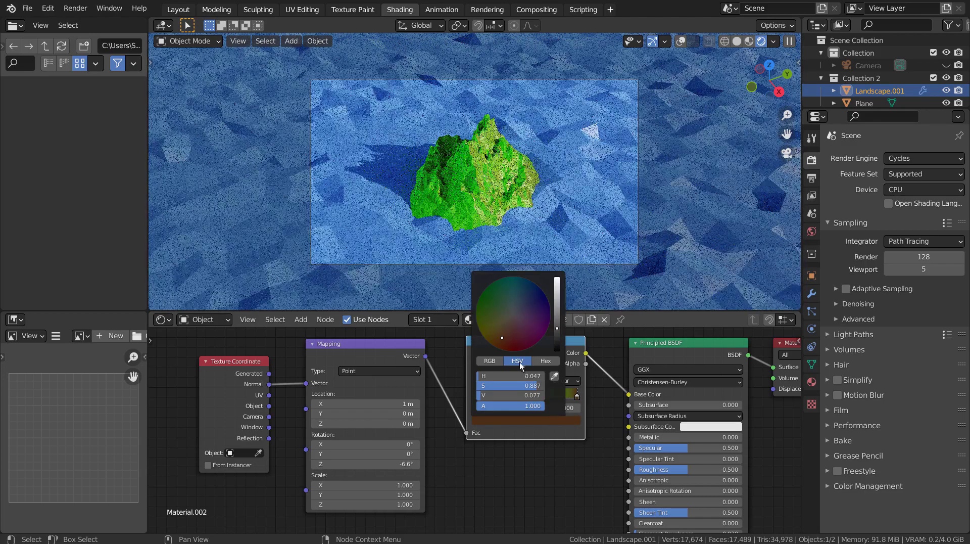
{"action": "left_click", "coordinate": [560, 298]}
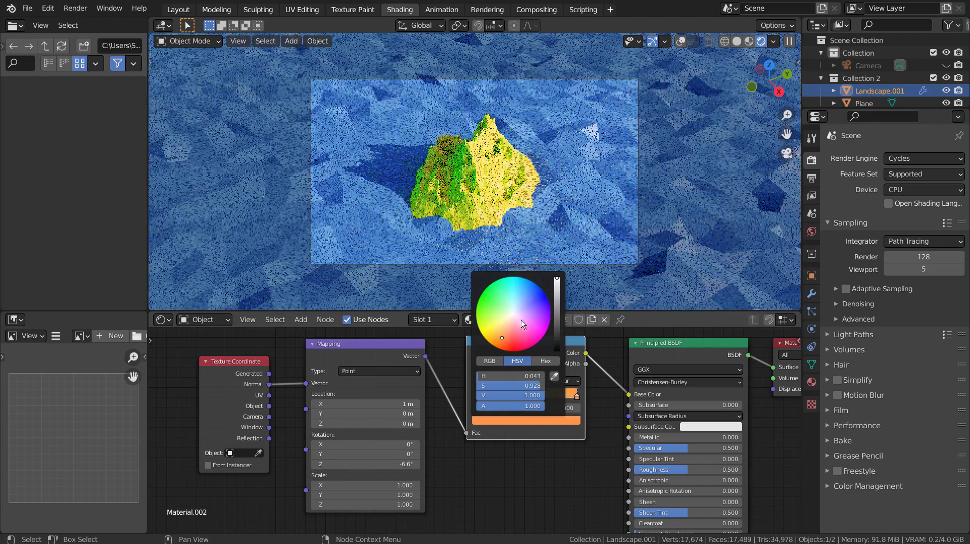
{"action": "left_click", "coordinate": [519, 343]}
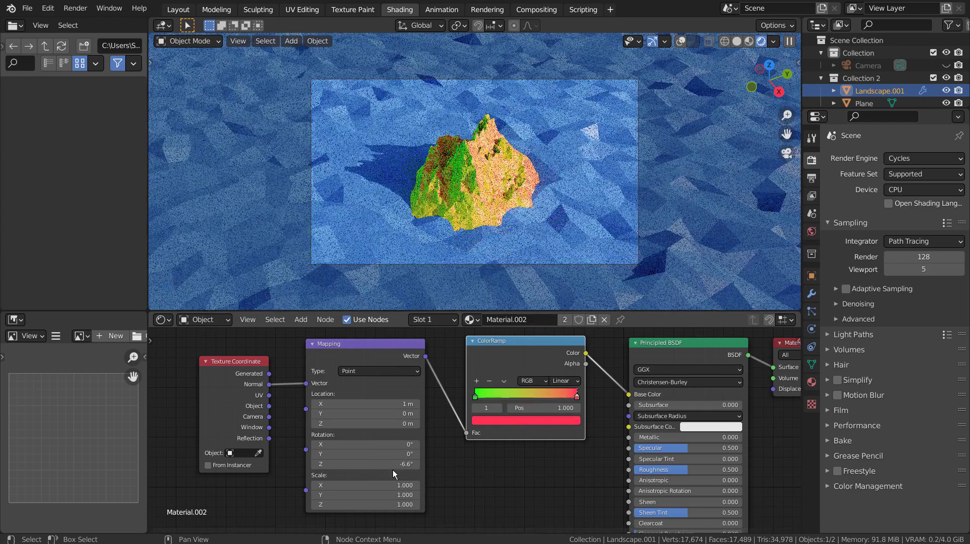
Step: Try Z rotations of -26° and -101° in the Mapping node, and settle on -303°
{"action": "left_click", "coordinate": [393, 463]}
{"action": "type", "text": "-26"}
{"action": "key", "text": "Return"}
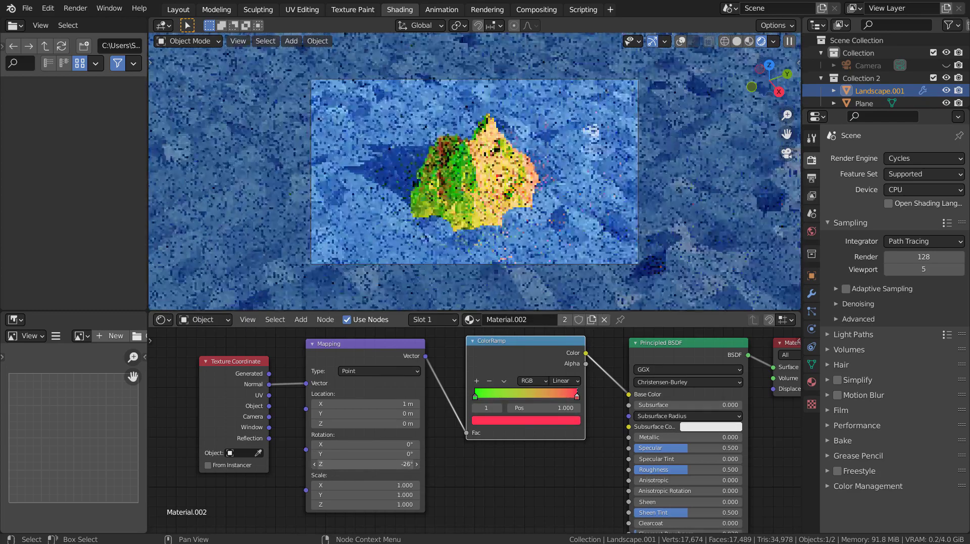
{"action": "left_click_drag", "start_coordinate": [382, 463], "coordinate": [344, 463]}
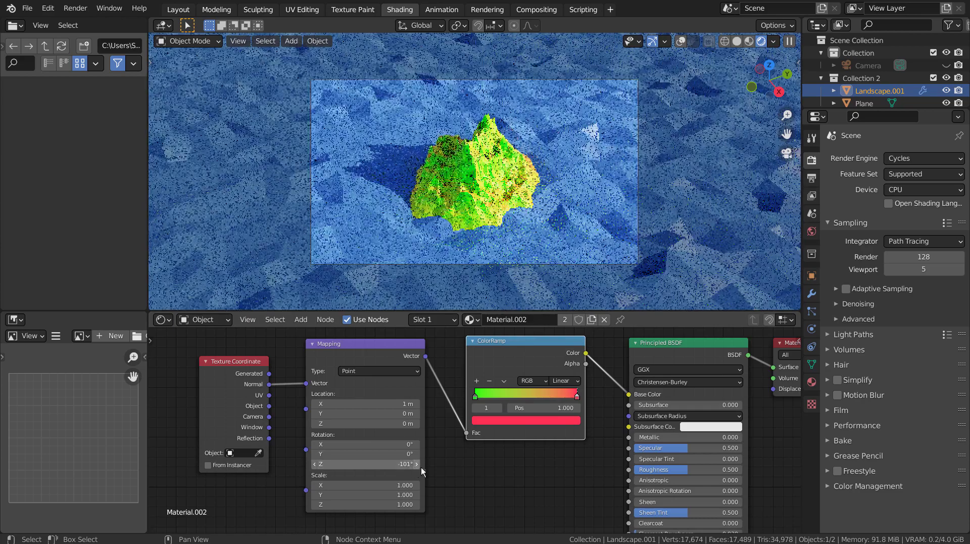
{"action": "left_click_drag", "start_coordinate": [422, 470], "coordinate": [364, 470]}
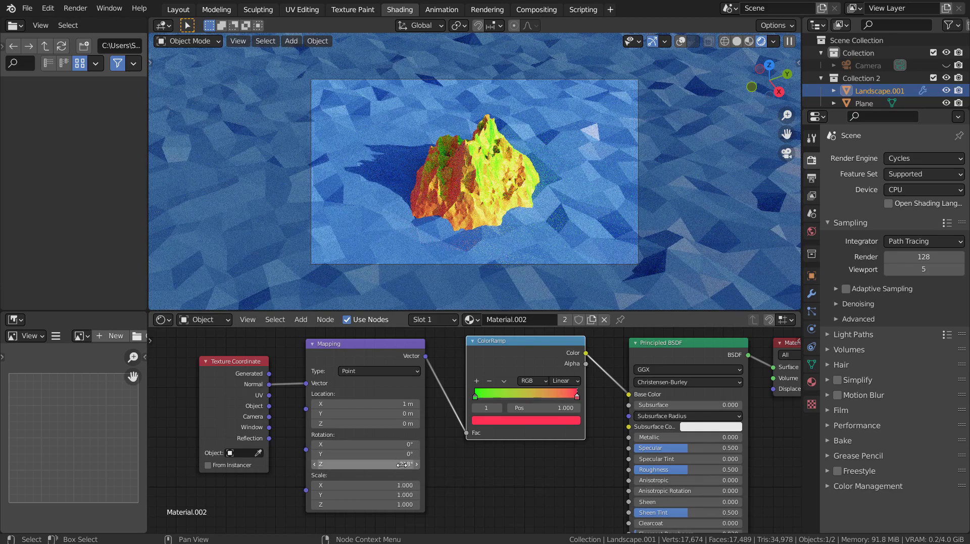
{"action": "mouse_move", "coordinate": [402, 464]}
{"action": "left_mouse_down"}
{"action": "mouse_move", "coordinate": [332, 464]}
{"action": "mouse_move", "coordinate": [393, 464]}
{"action": "left_mouse_up"}
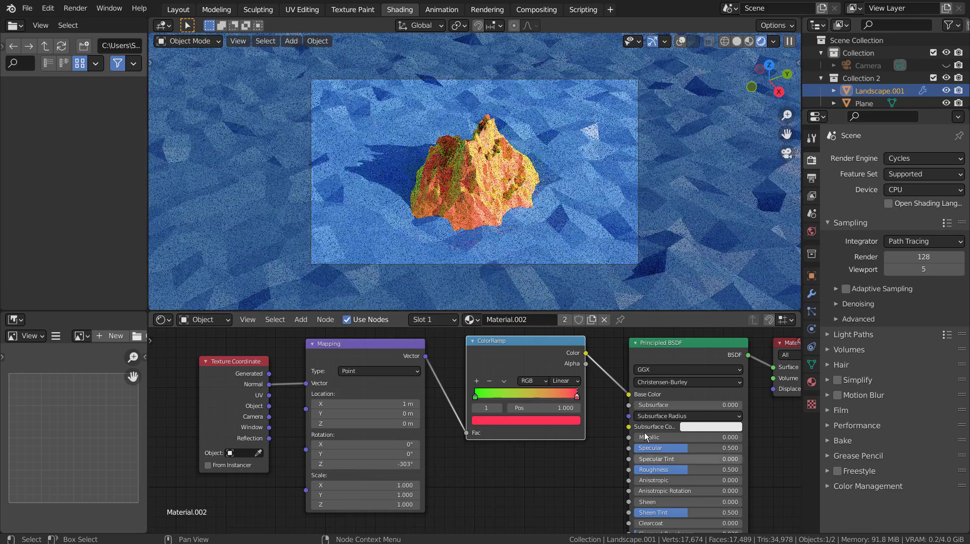